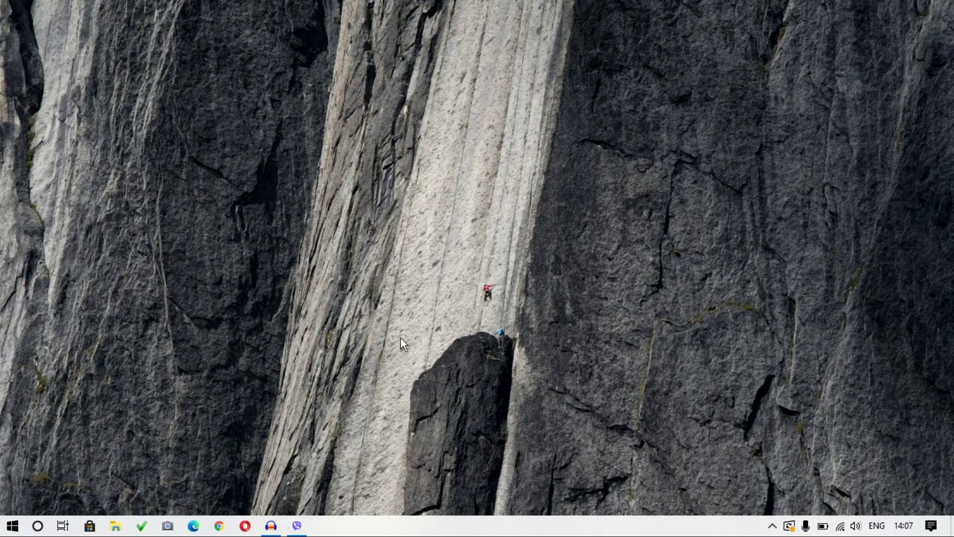
Open the Opera browser and go to eir.nta.gov.np.
click(245, 525)
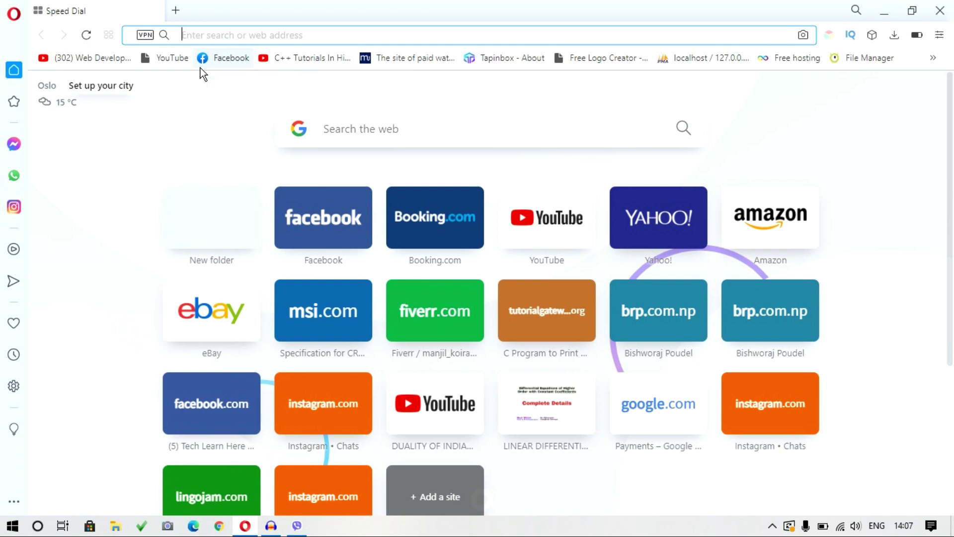
text(e)
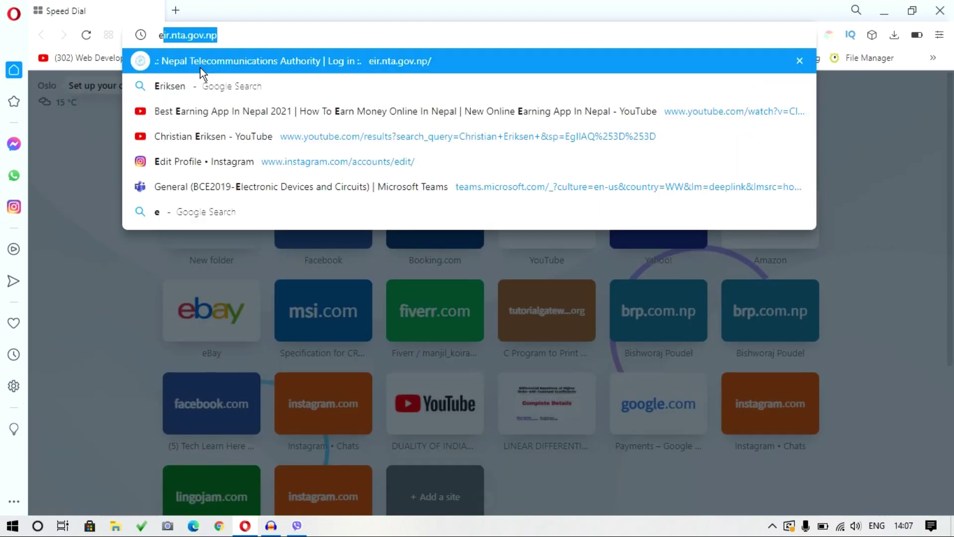
text(ir)
key(Right)
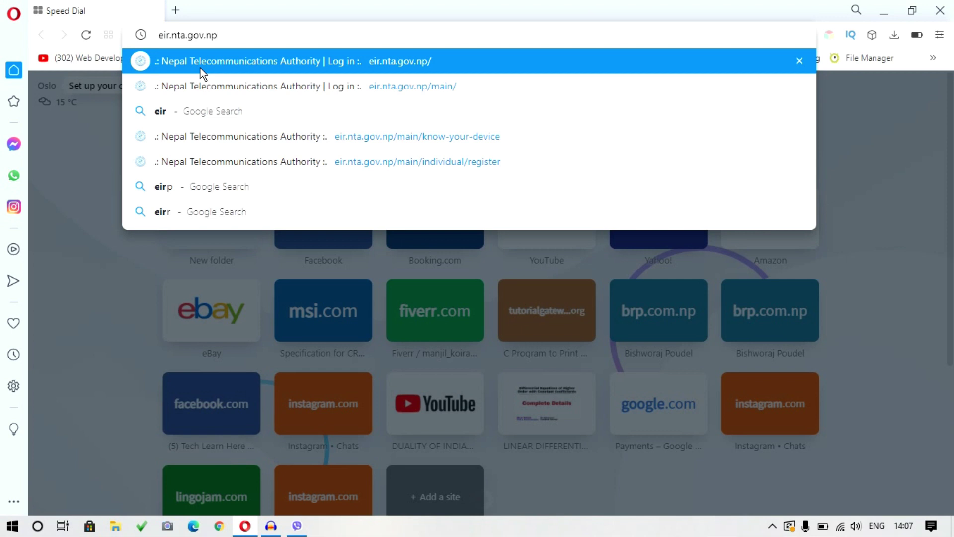
key(Return)
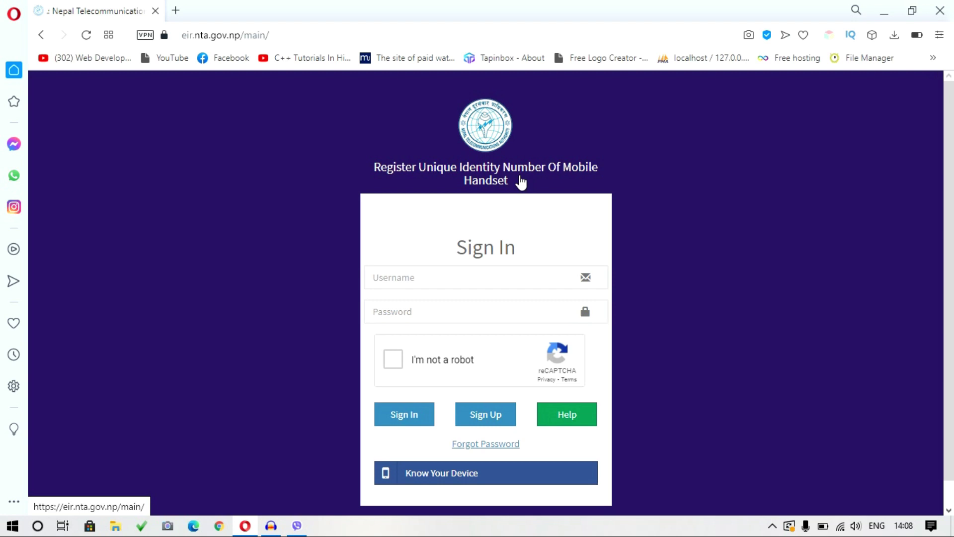
click(178, 10)
text(eir.nta.gov.np)
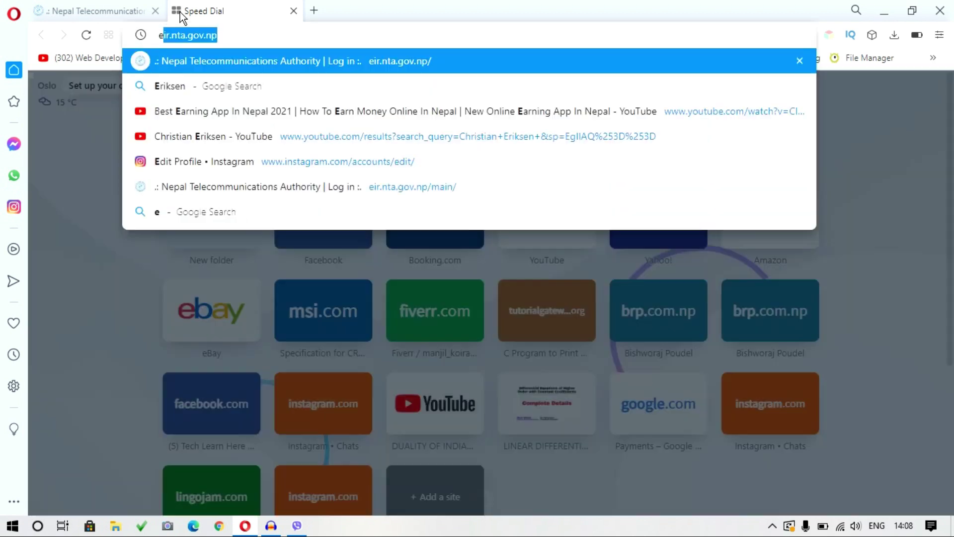
key(Return)
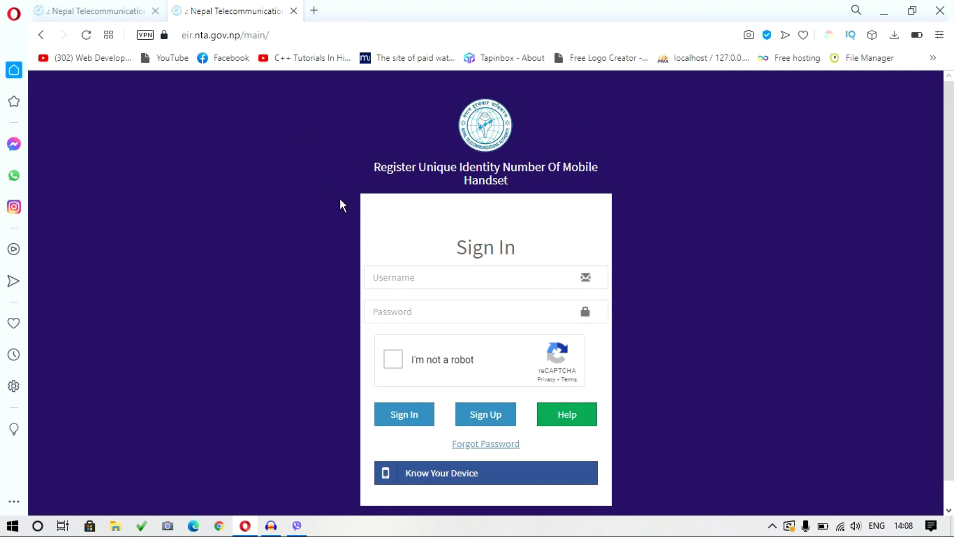
click(92, 39)
key(ctrl+shift+n)
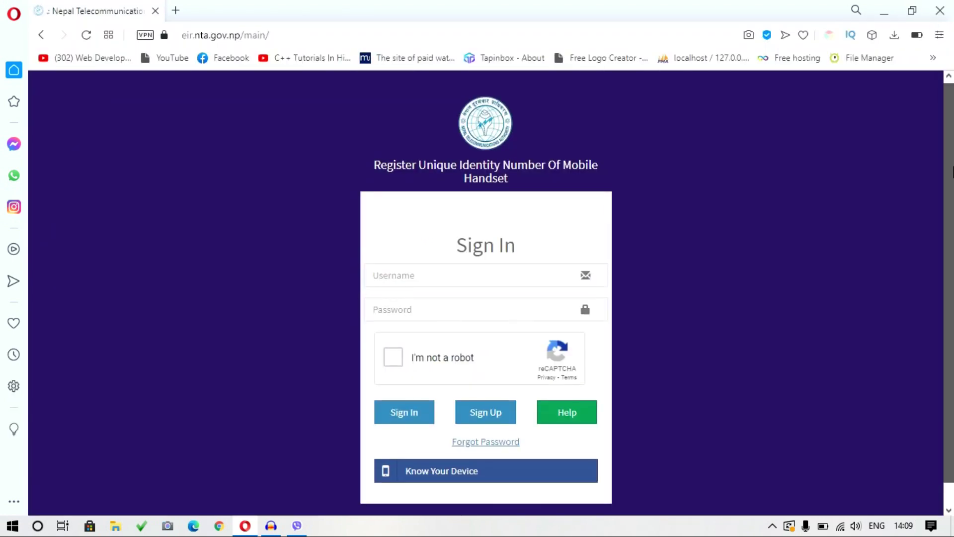
Open the Know Your Device page from the sign-in form.
scroll(890, 220, down, 1)
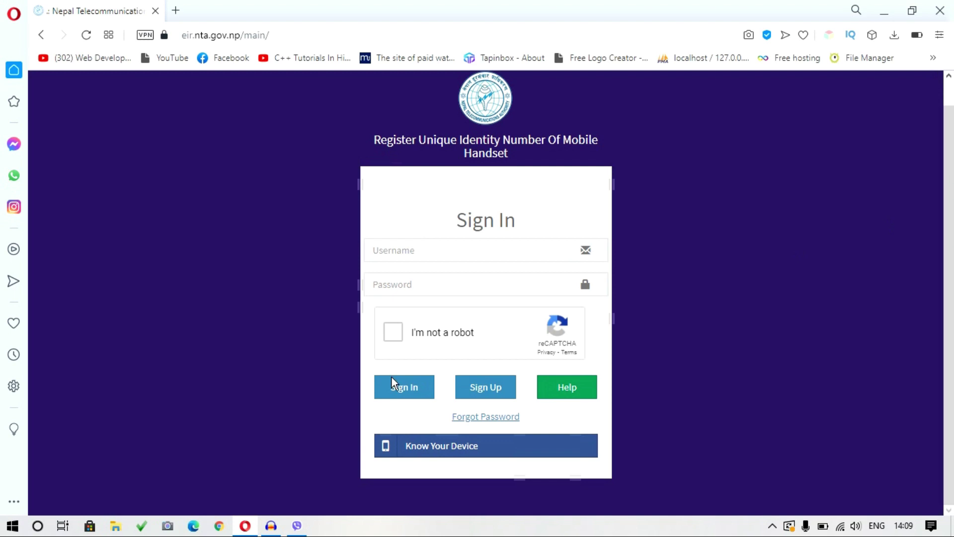
click(476, 454)
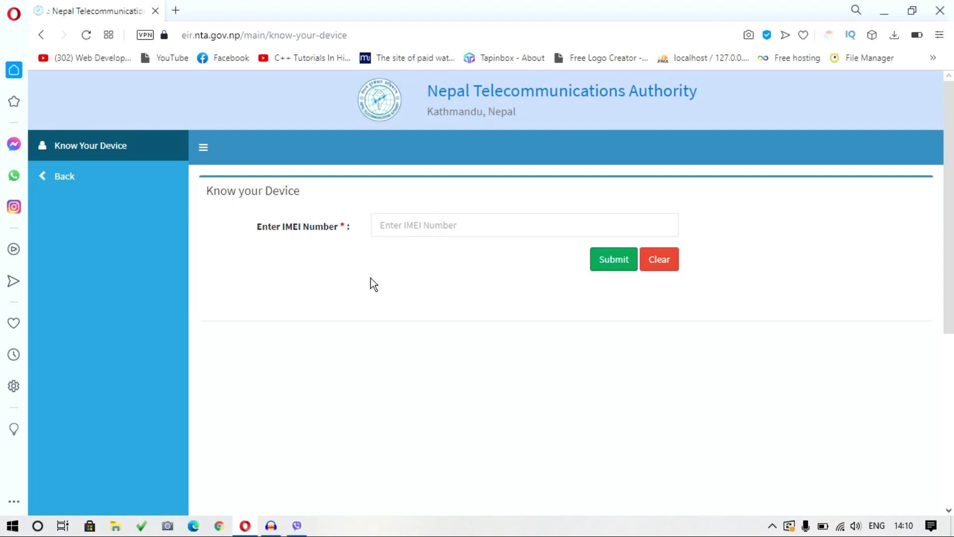
Open imei.info in a new browser tab, look up the phone's IMEI number and review the device details.
click(177, 12)
text(imei.in)
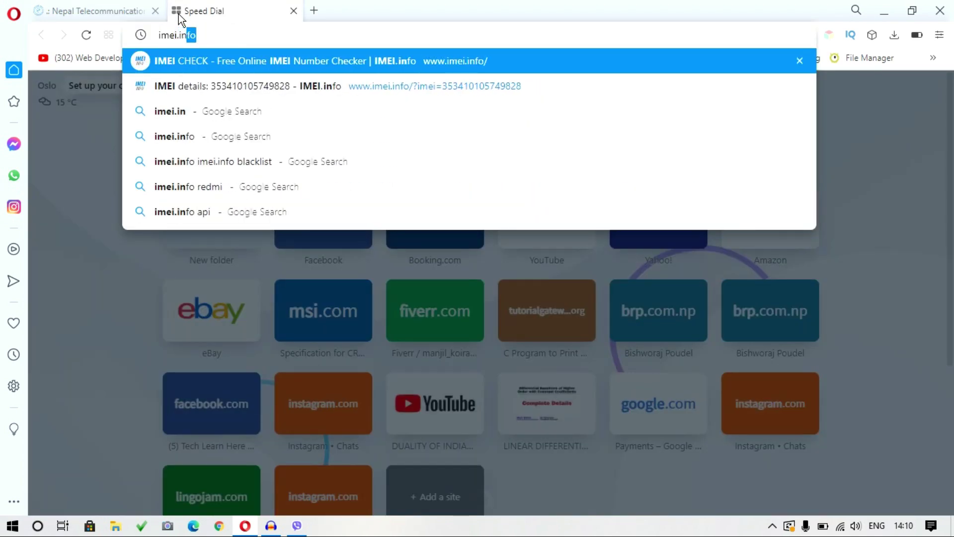
key(Return)
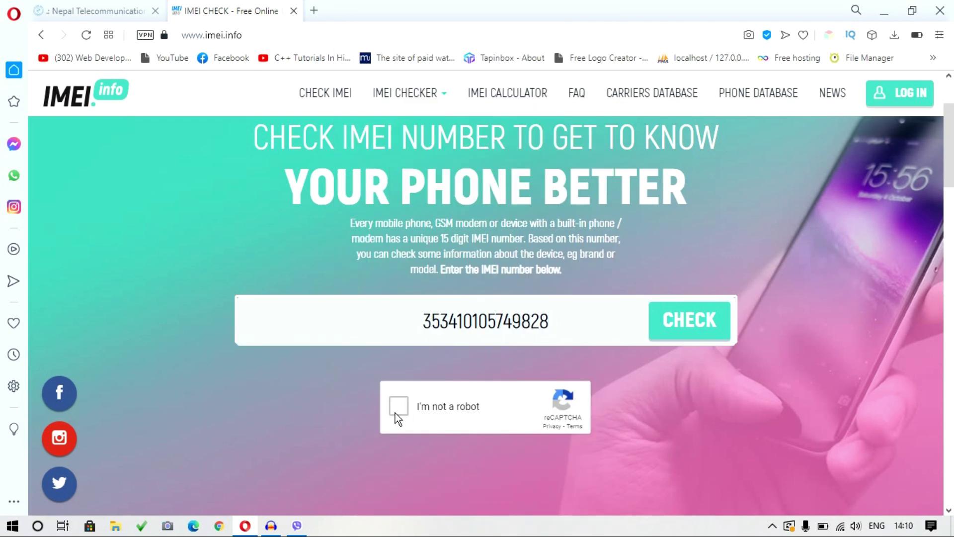
click(675, 328)
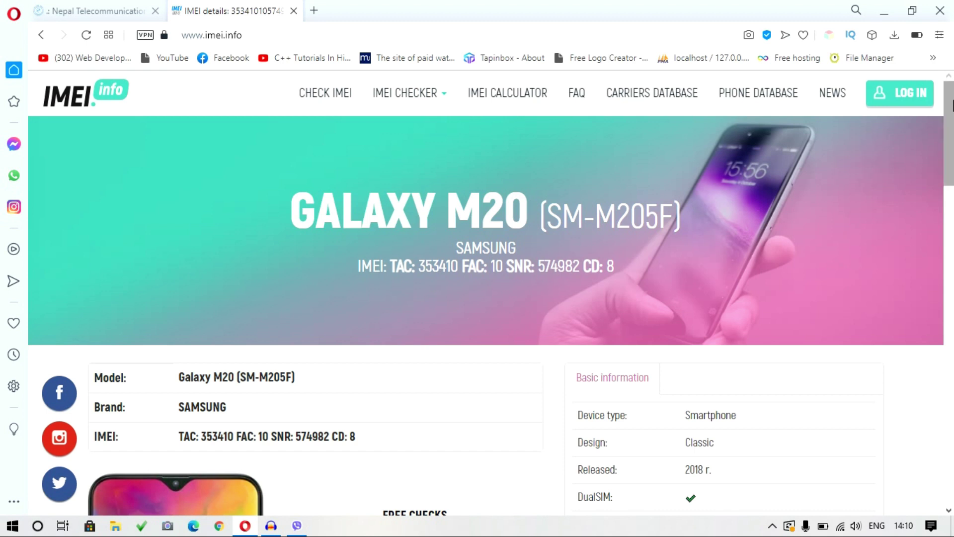
scroll(952, 142, down, 3)
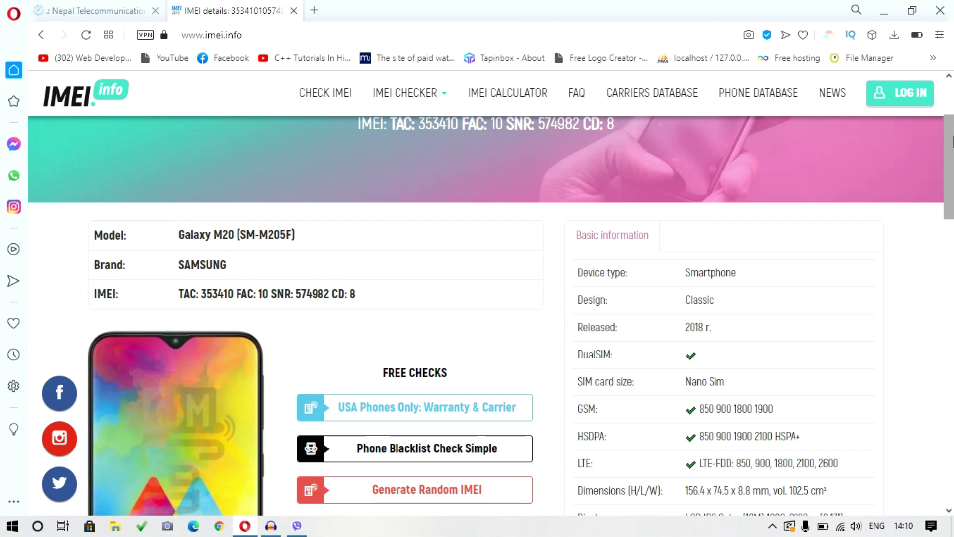
scroll(417, 166, up, 3)
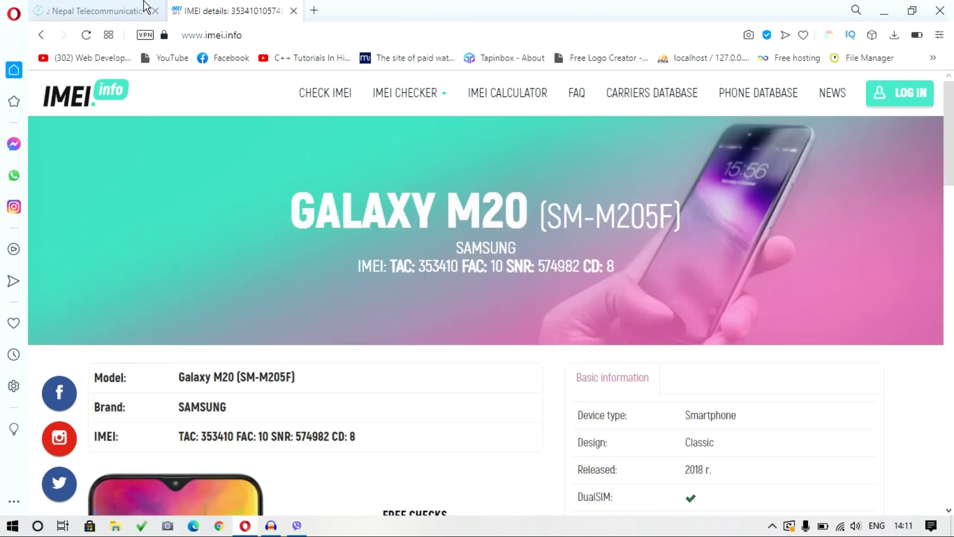
Return to the Know Your Device page and submit the phone's IMEI number to check its registration.
click(116, 13)
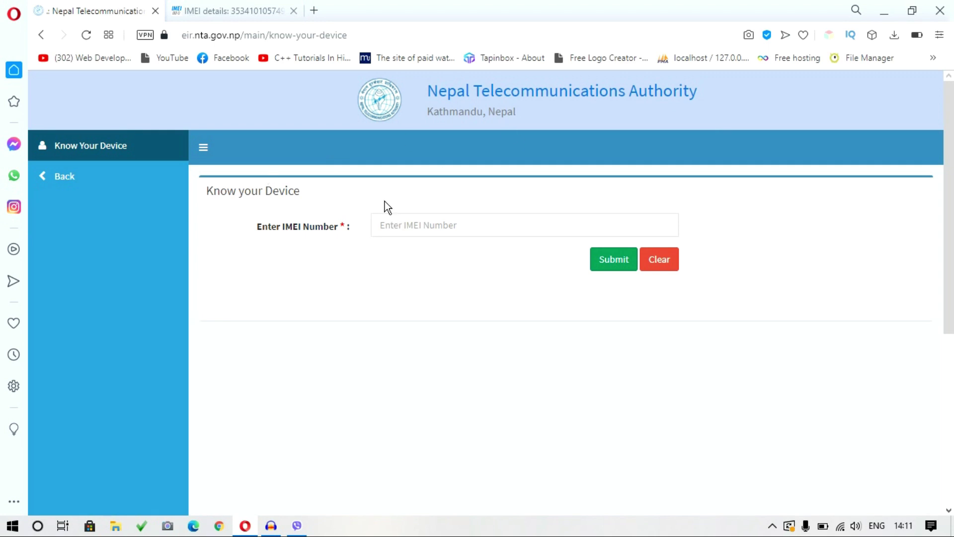
click(417, 229)
key(ctrl+v)
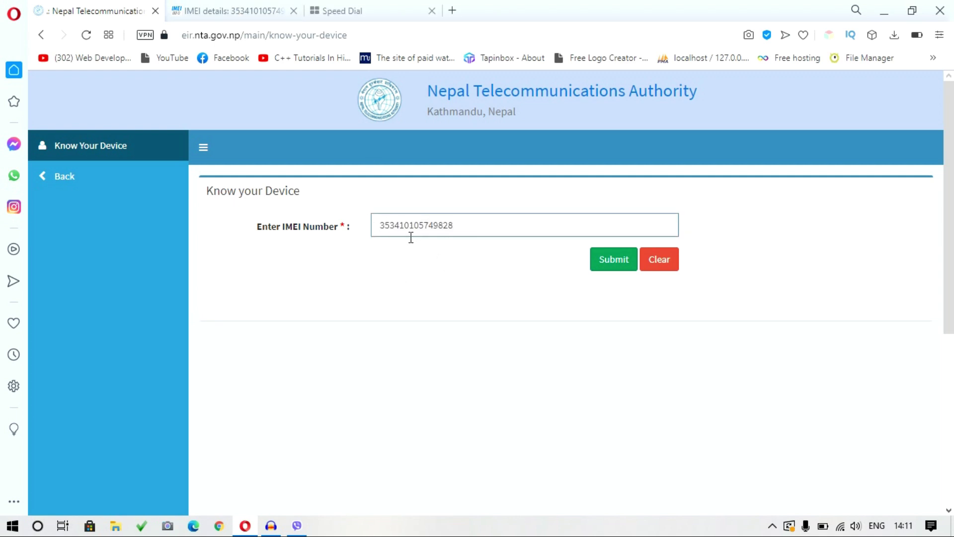
click(613, 266)
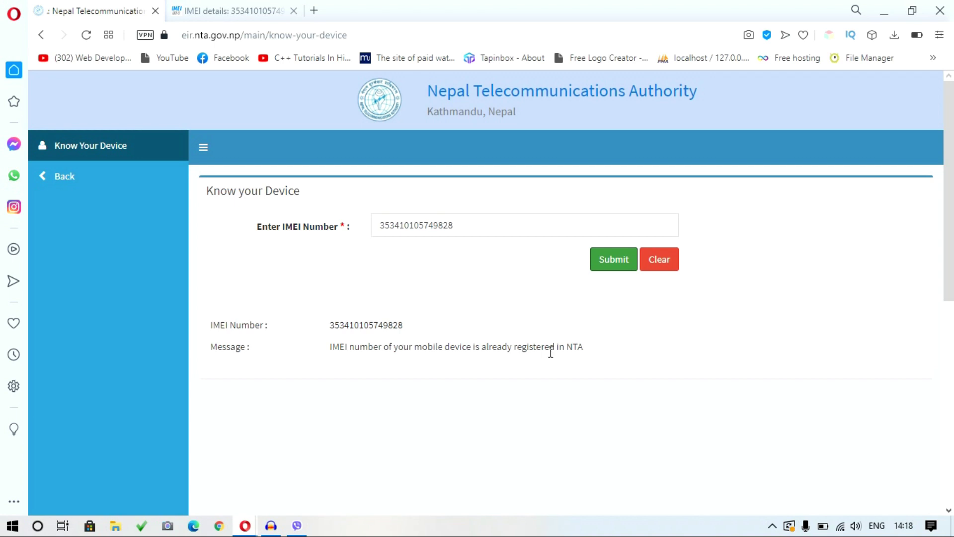
Go back to the sign-in page and open the sign-up form for an Individual Application.
click(79, 180)
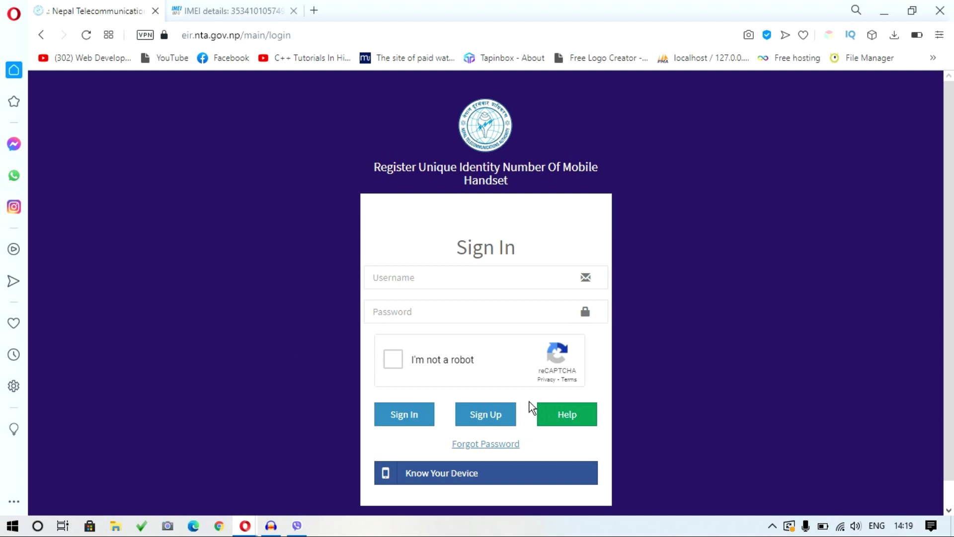
click(487, 416)
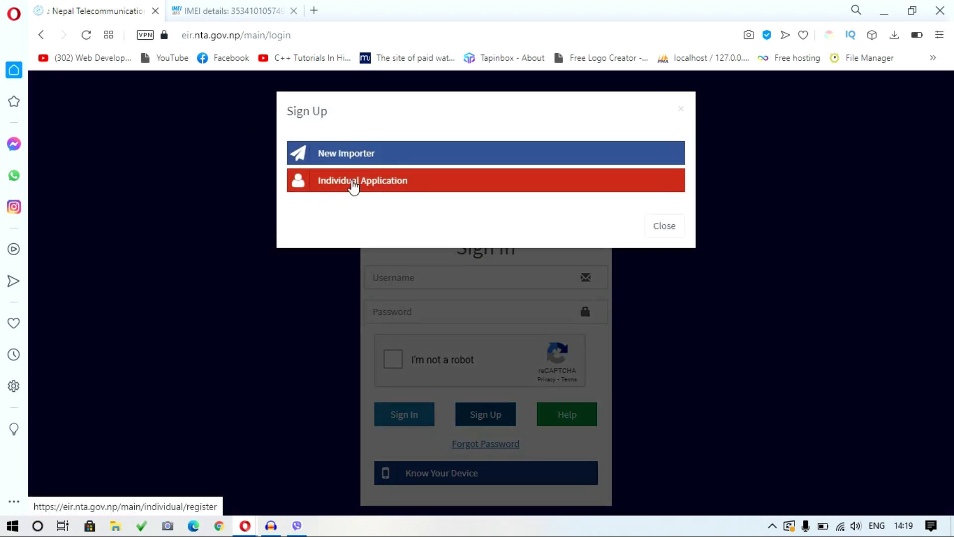
click(394, 182)
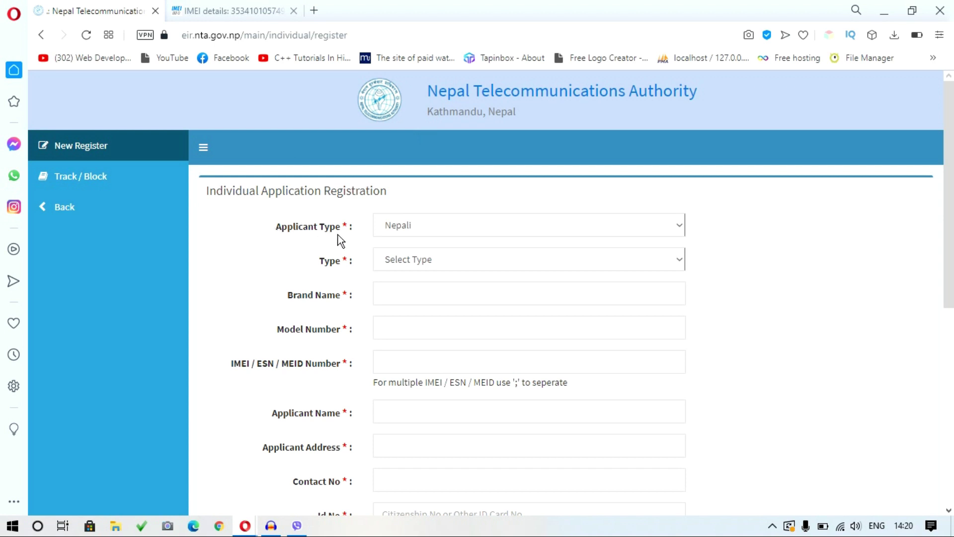
Set the Applicant Type to Nepali and the Type to IMEI in the registration form.
click(420, 227)
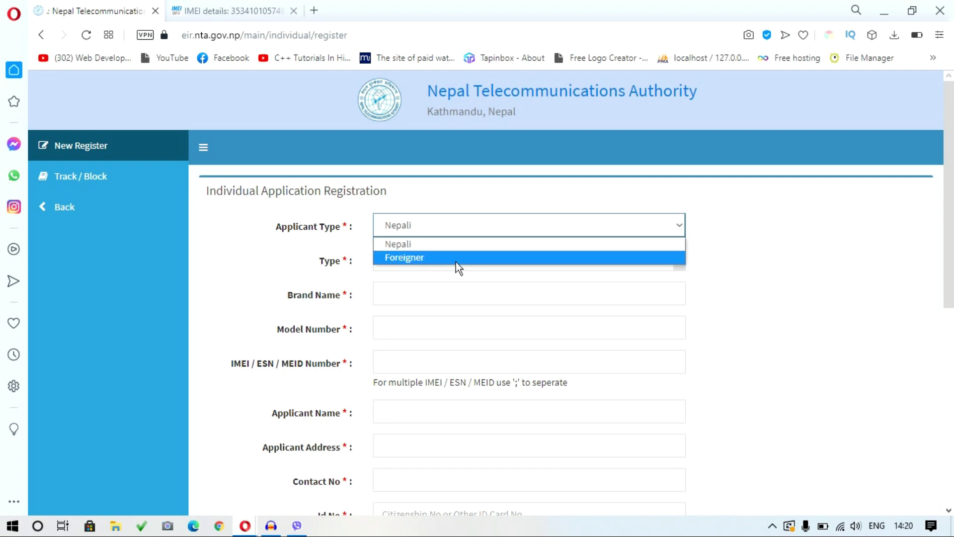
click(410, 245)
scroll(923, 222, down, 2)
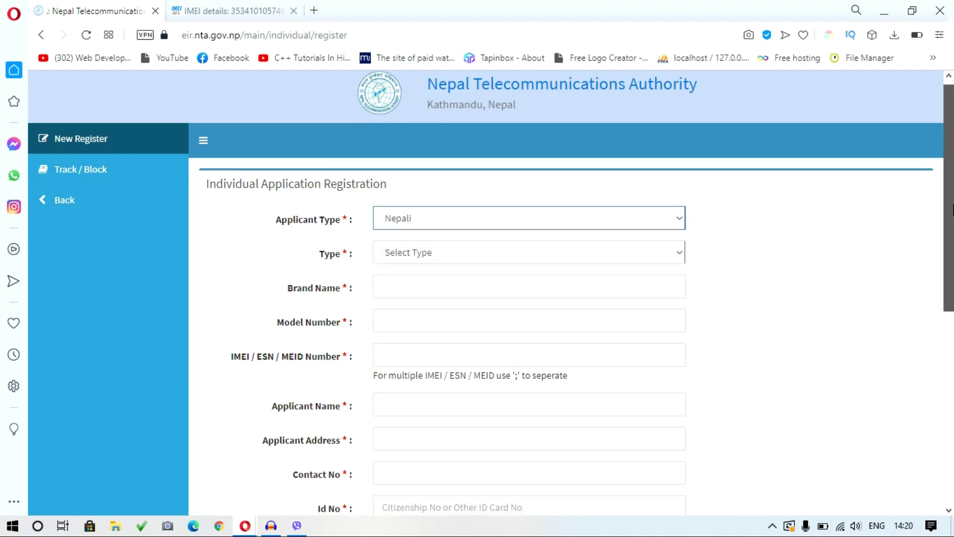
click(467, 176)
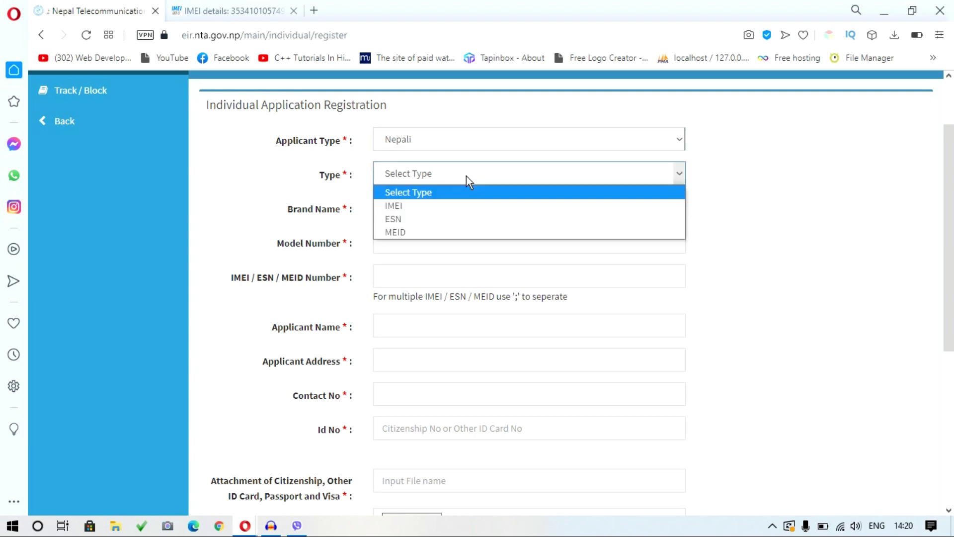
click(424, 206)
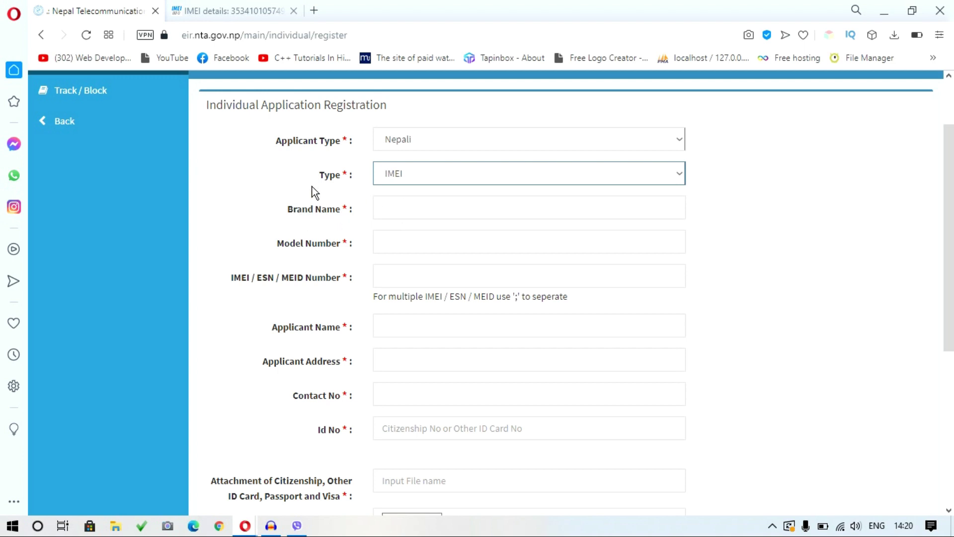
Copy the brand SAMSUNG from the imei.info device details into the form's Brand Name field.
click(232, 7)
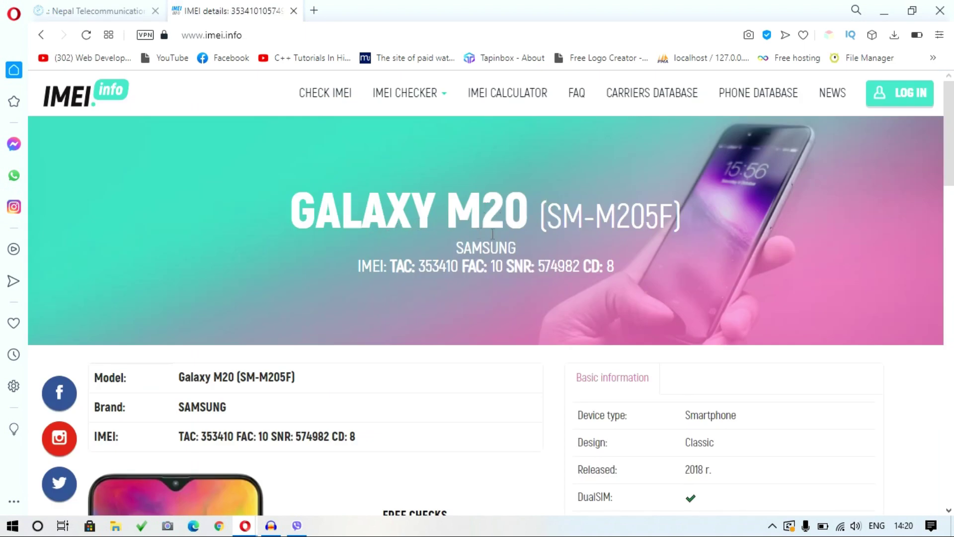
scroll(947, 199, down, 2)
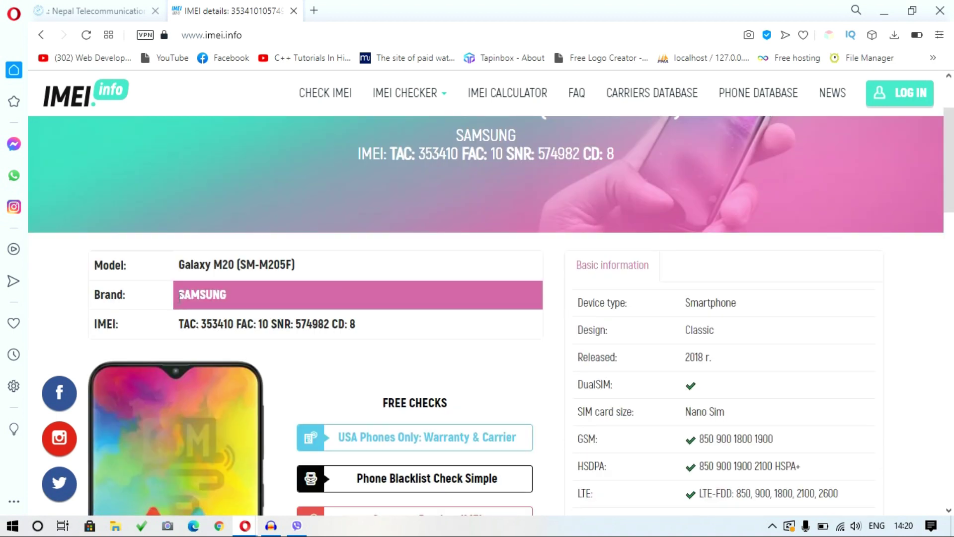
drag(178, 293, 229, 286)
click(96, 10)
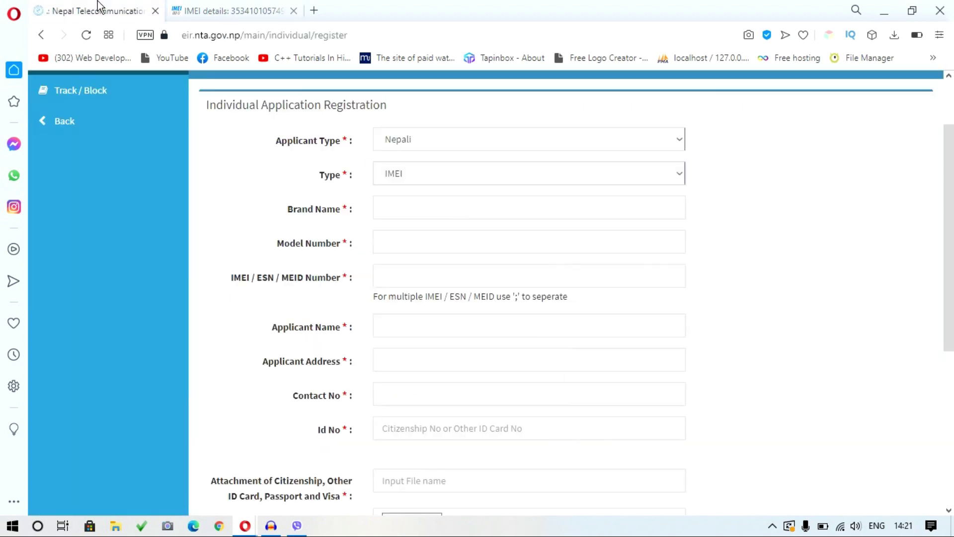
click(420, 207)
click(398, 238)
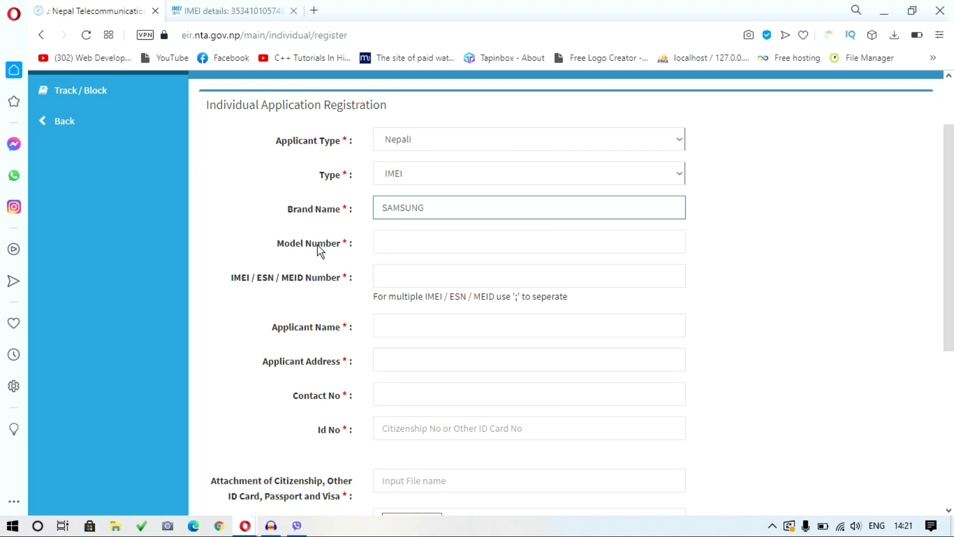
Copy the model Galaxy M20 (SM-M205F) from imei.info into the form's Model Number field.
click(231, 10)
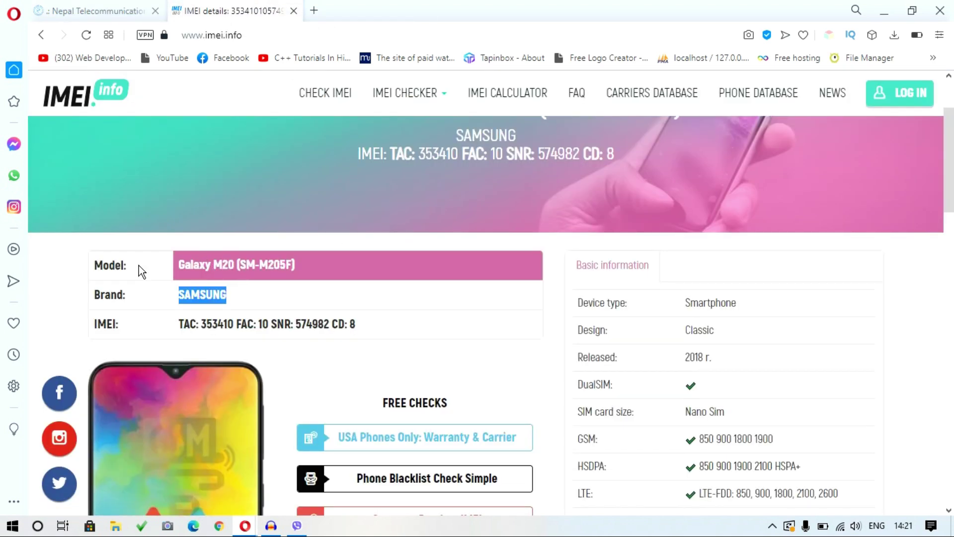
click(74, 2)
click(427, 242)
click(426, 270)
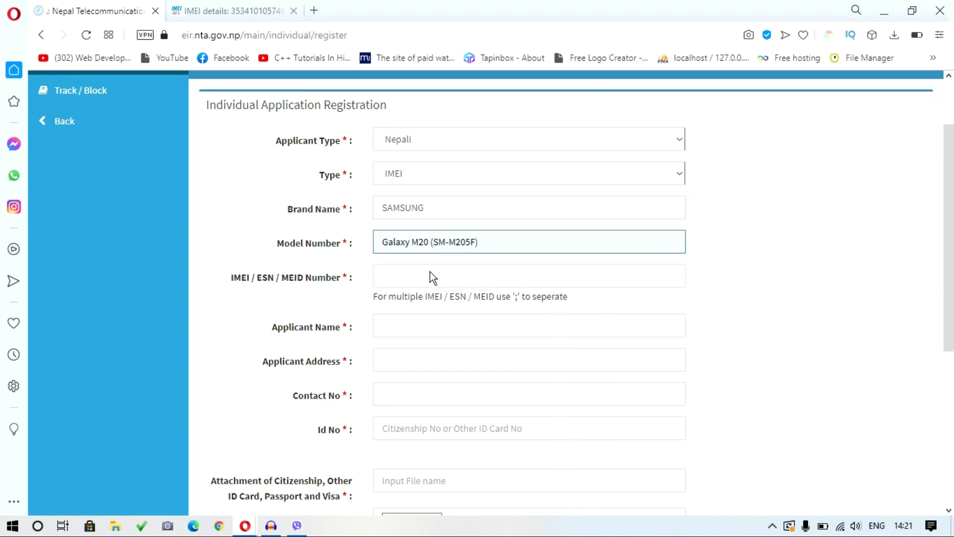
Fill the IMEI / ESN / MEID Number field with the saved entry of two IMEI numbers separated by a semicolon.
click(443, 277)
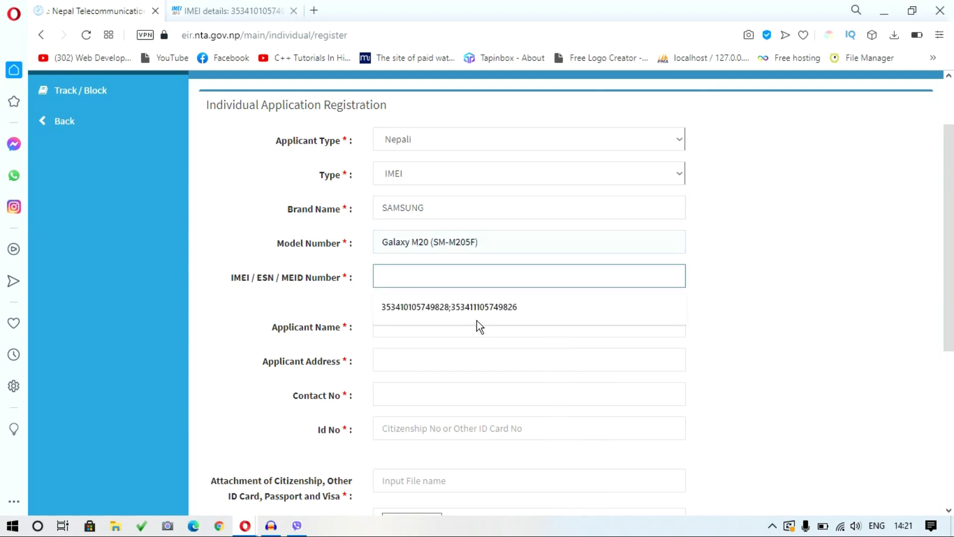
click(496, 311)
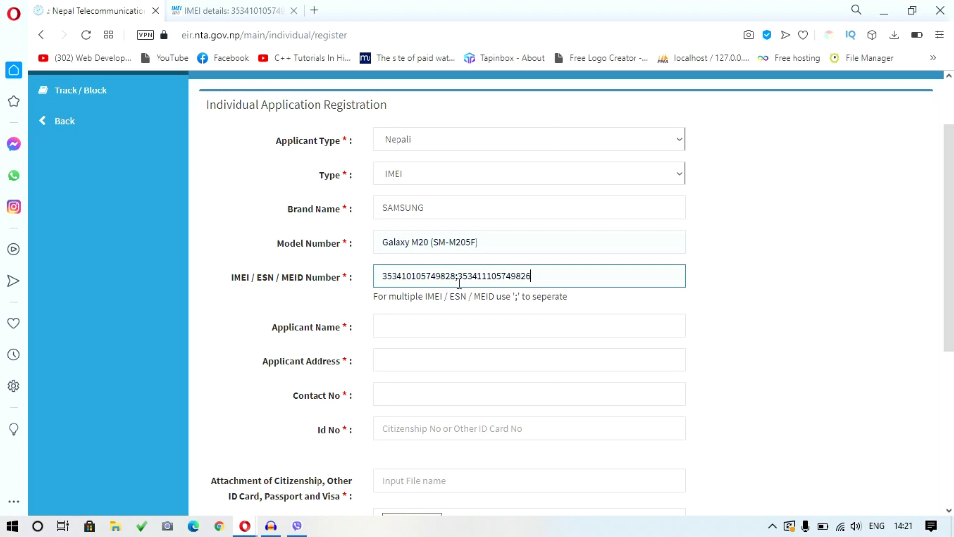
click(402, 279)
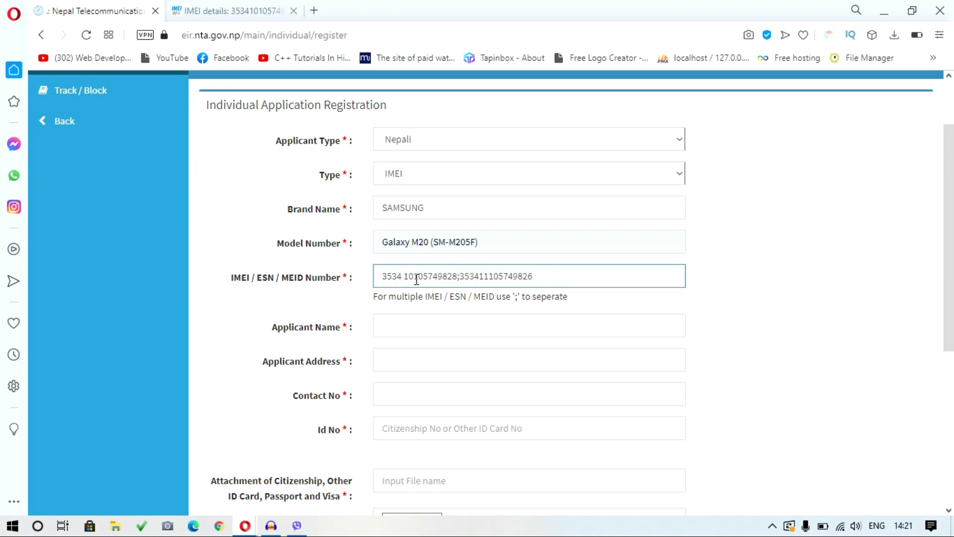
click(422, 277)
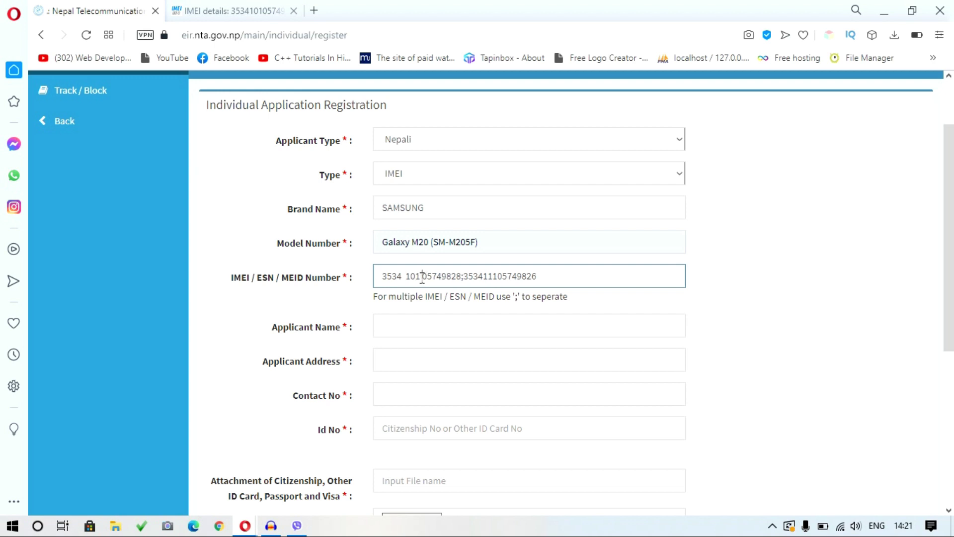
key(BackSpace)
click(409, 279)
key(BackSpace)
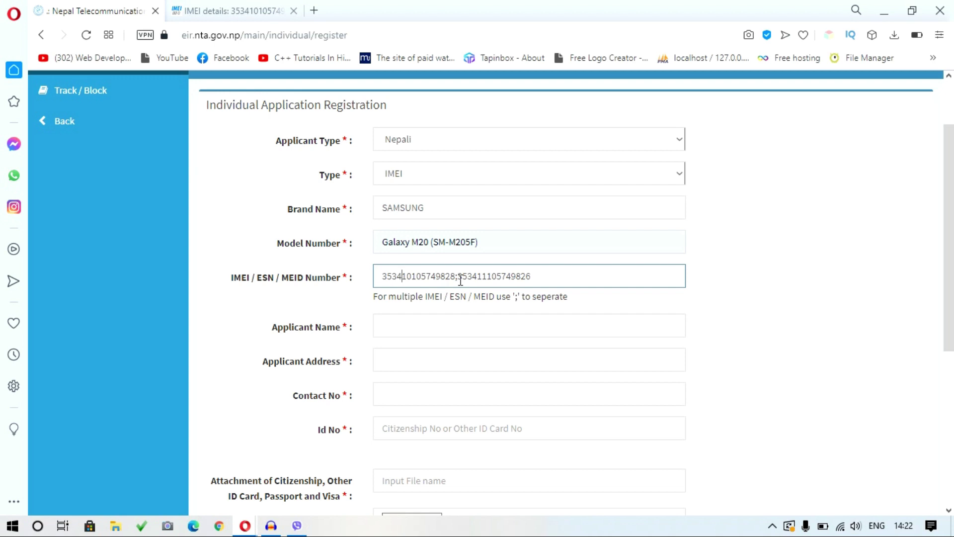
Fill the Applicant Name, Applicant Address and Contact No fields with the applicant's saved details.
scroll(397, 278, down, 2)
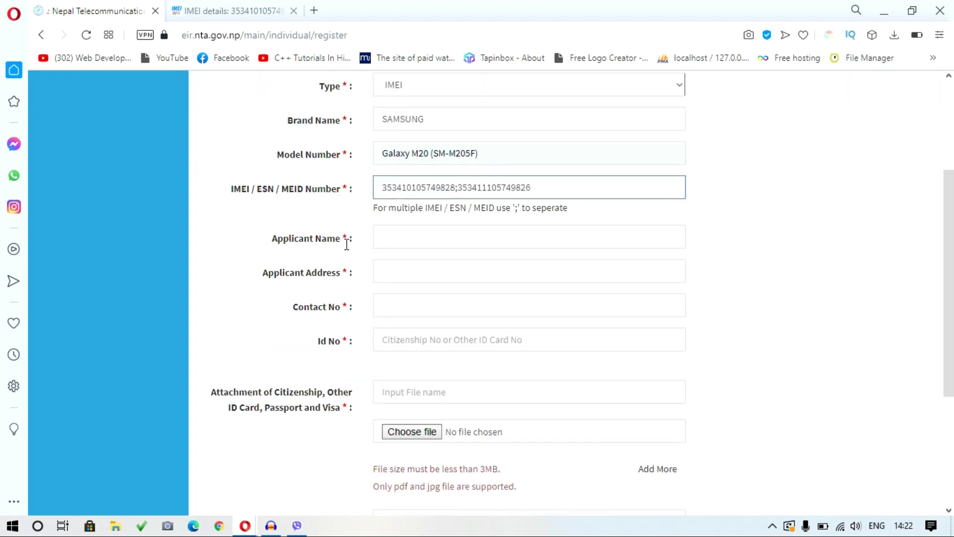
click(391, 241)
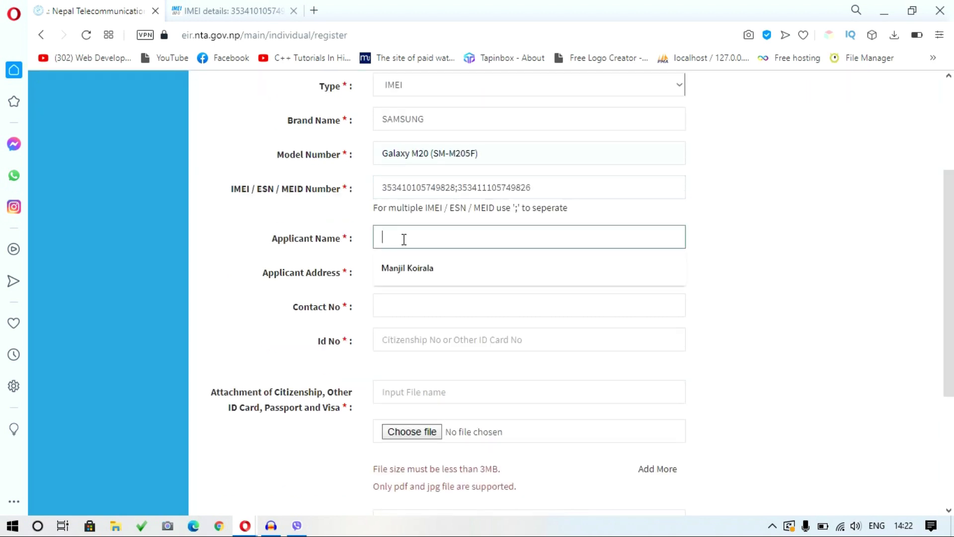
click(427, 273)
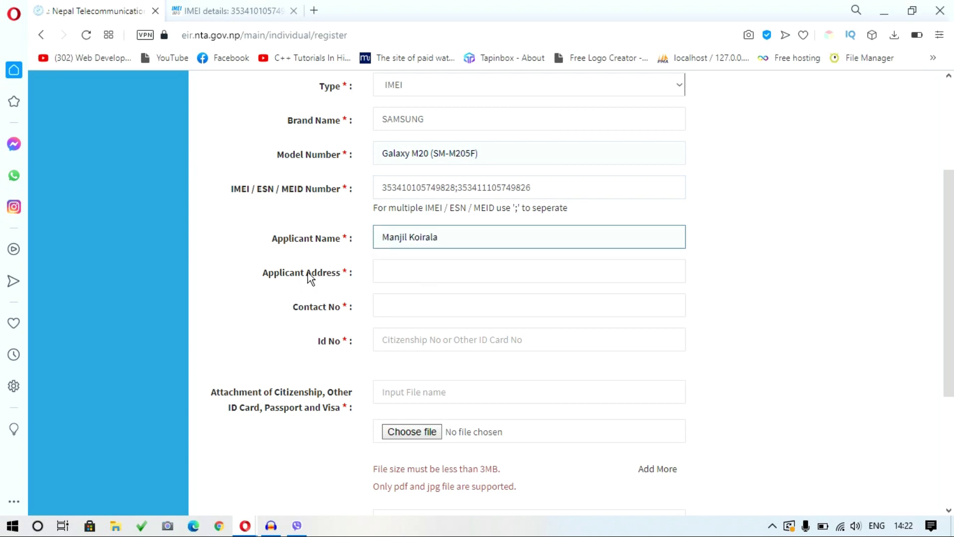
click(416, 279)
click(408, 306)
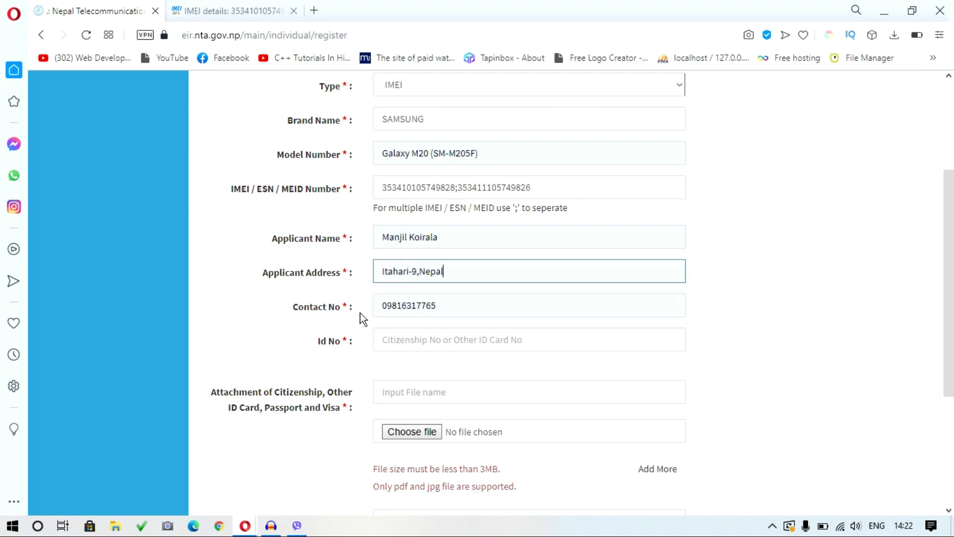
Remove the leading zero from the phone number in the Contact No field.
click(388, 311)
key(BackSpace)
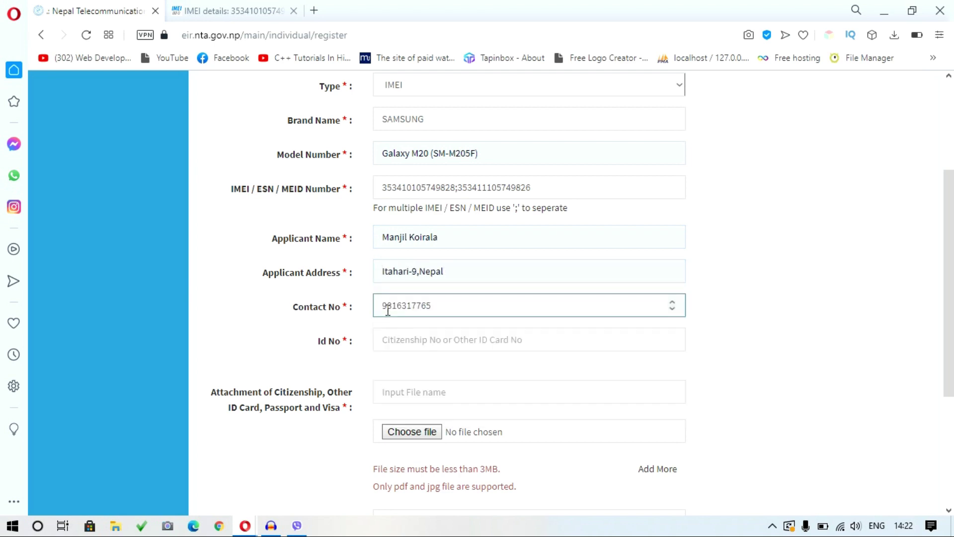
click(305, 309)
Name the first identity attachment Citizenship and attach the first downloaded "Thank you 6K subscriber" PNG to it.
scroll(318, 306, down, 2)
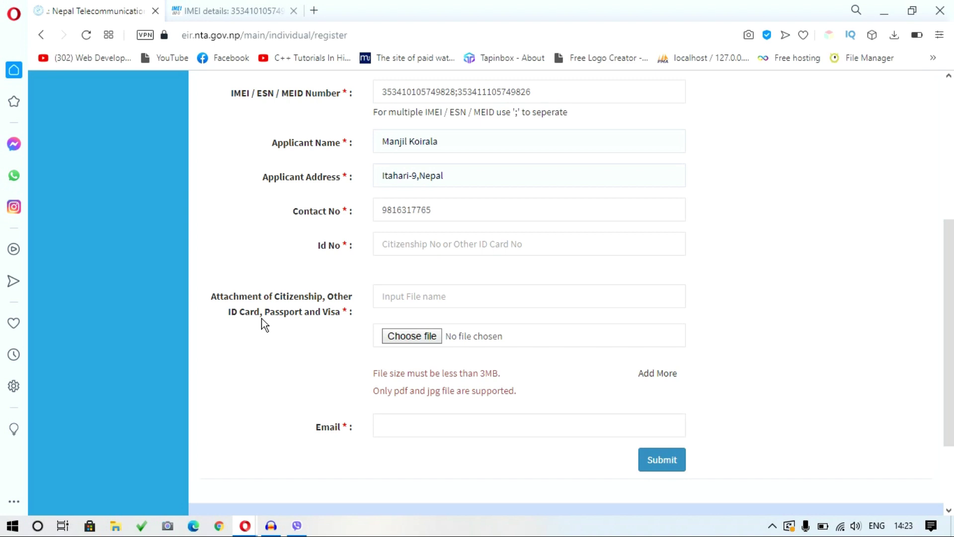
click(411, 294)
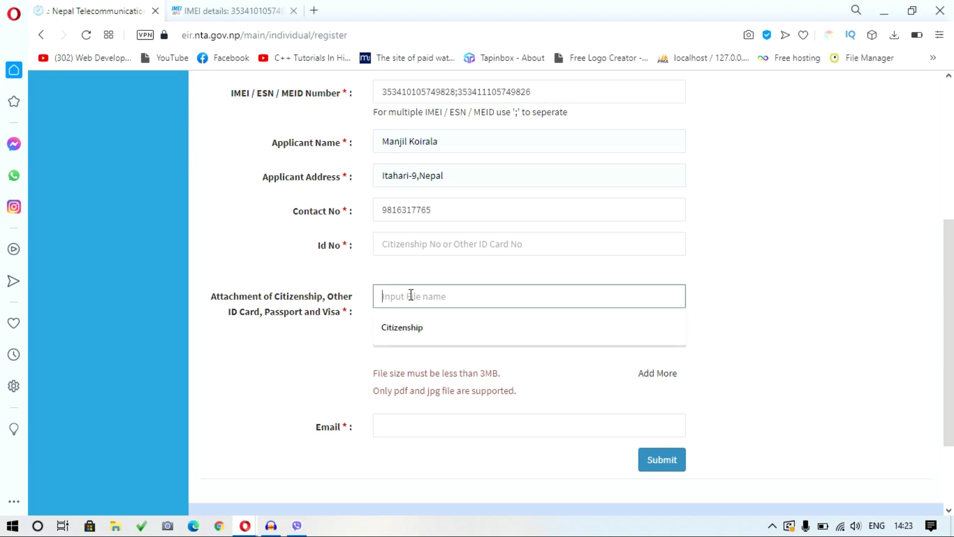
click(400, 327)
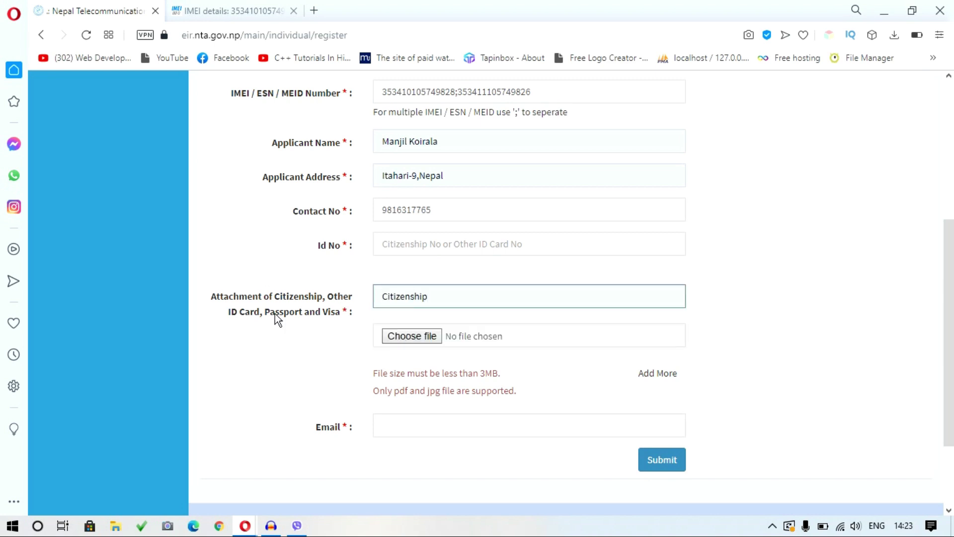
click(418, 338)
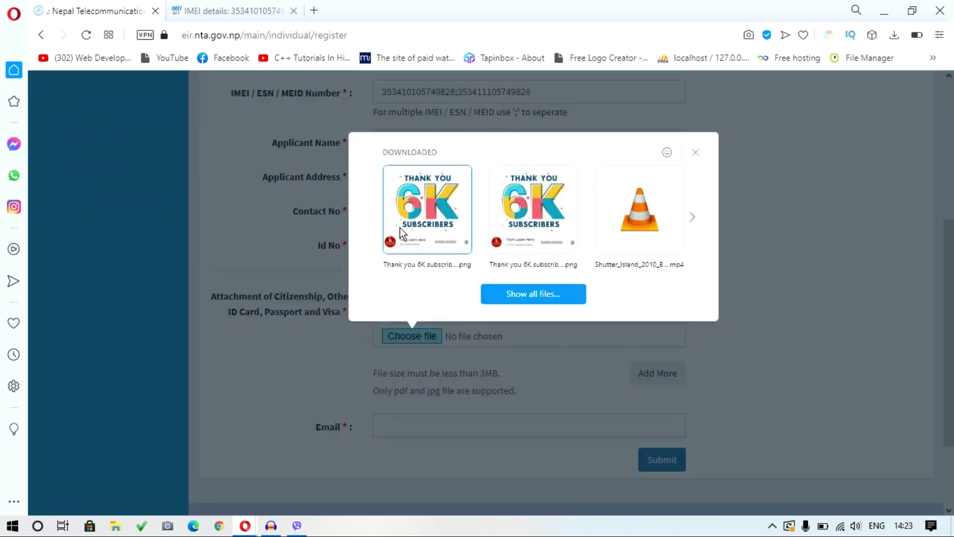
click(282, 368)
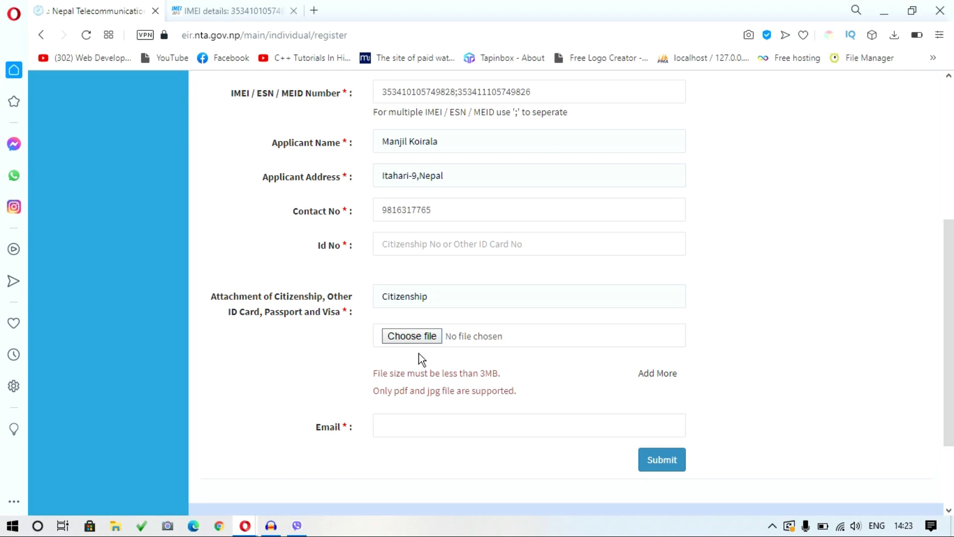
click(416, 339)
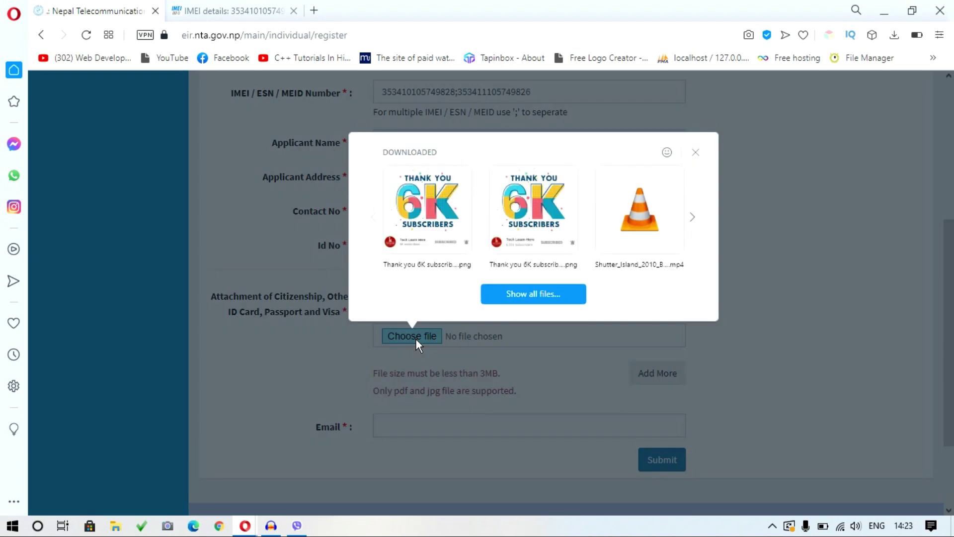
click(409, 214)
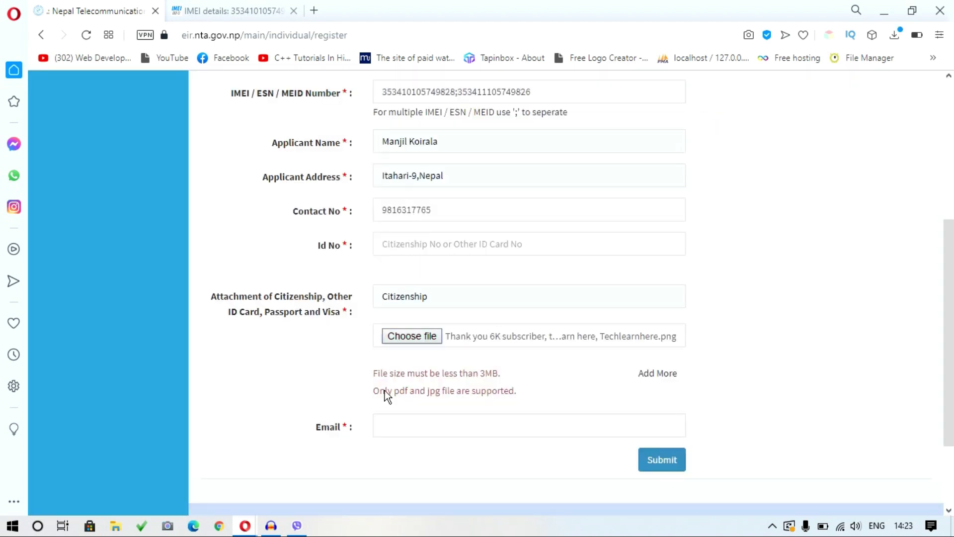
Add a second attachment entry named Citizenship and attach the other downloaded "Thank you 6K subscriber" PNG.
click(658, 375)
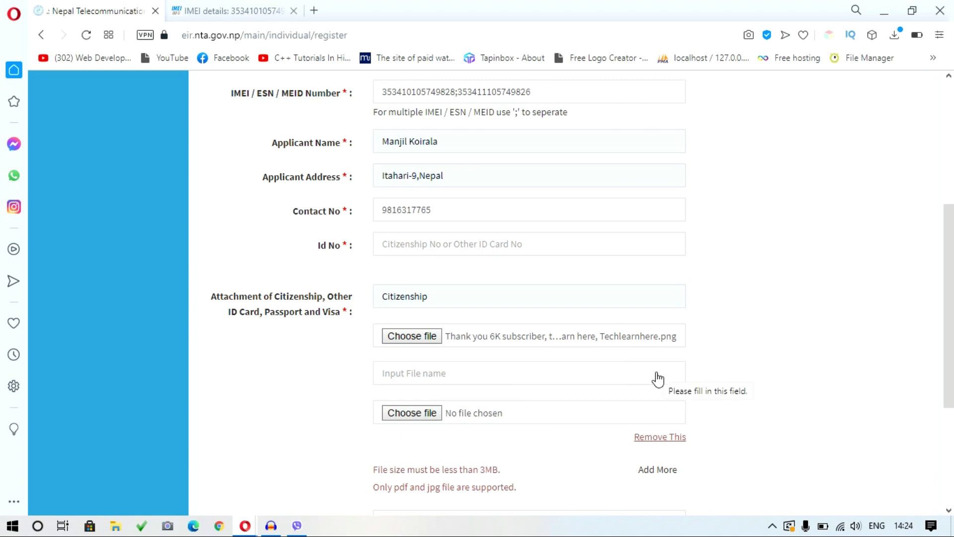
click(411, 373)
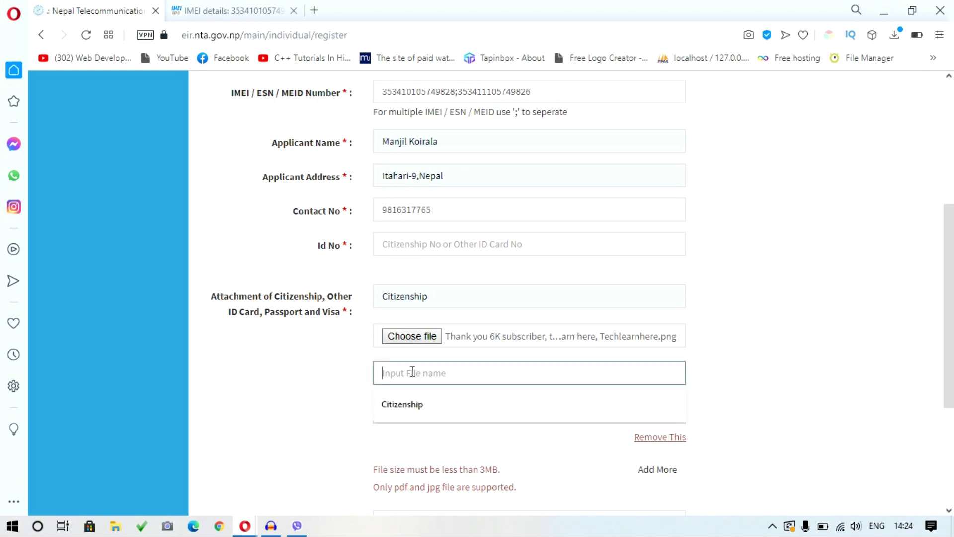
click(404, 403)
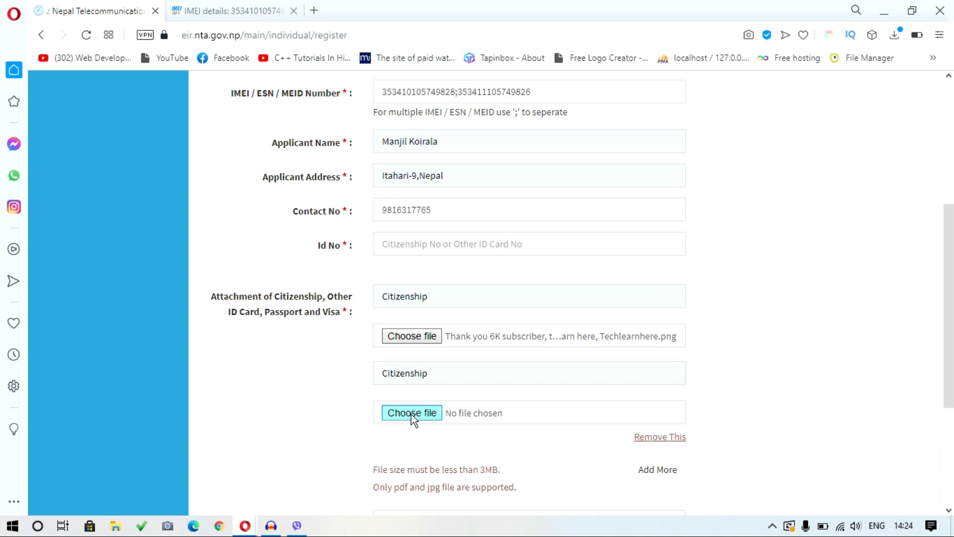
click(411, 413)
click(514, 300)
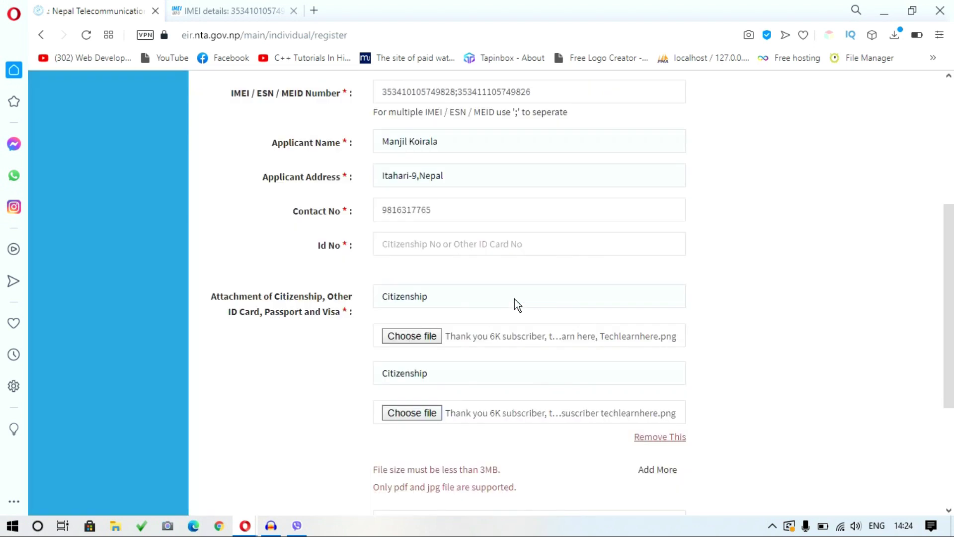
scroll(527, 269, down, 2)
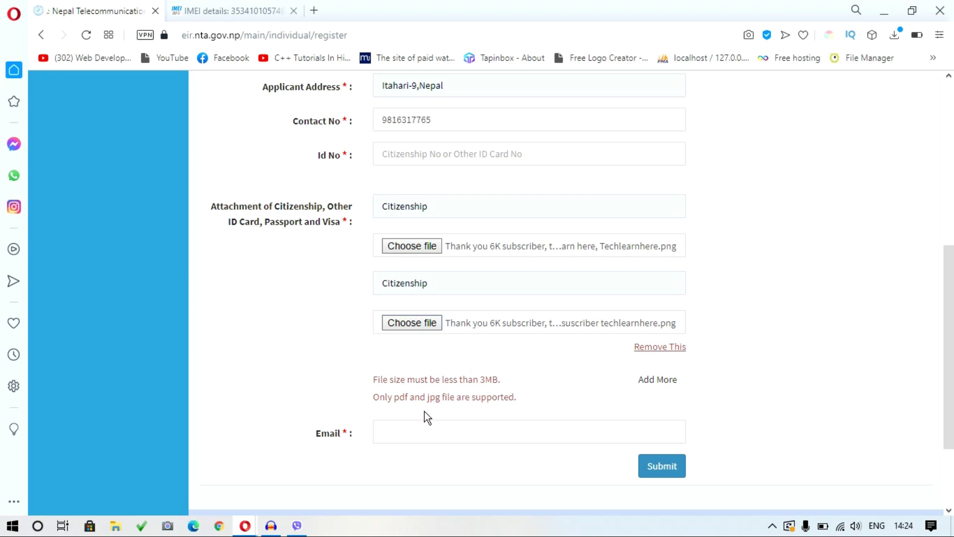
Search the web for "png to jpg converter" in a new tab.
click(314, 11)
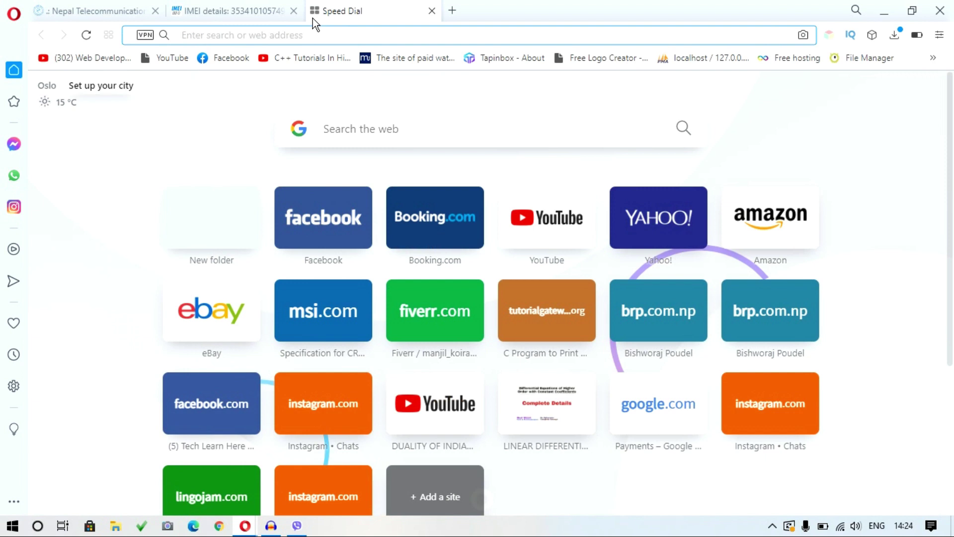
text(png to)
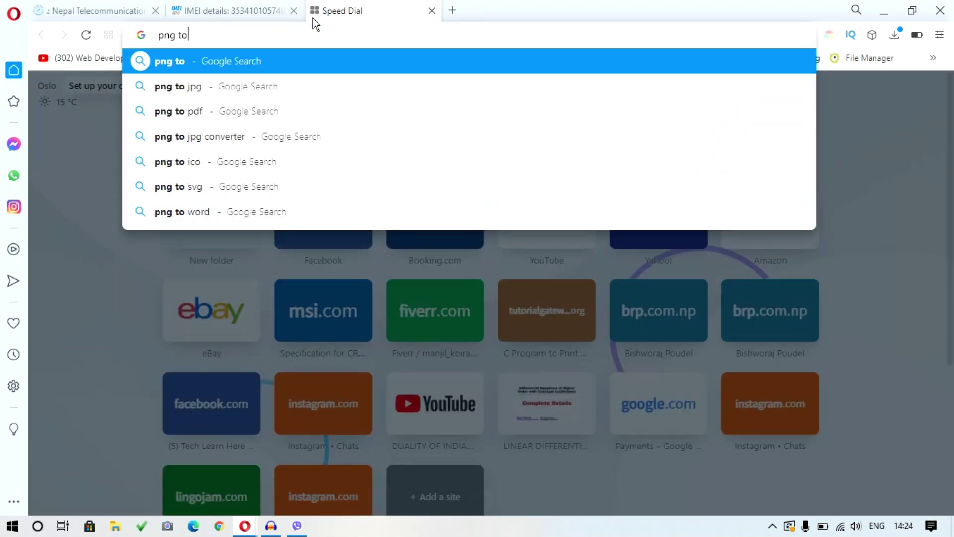
text( jpg)
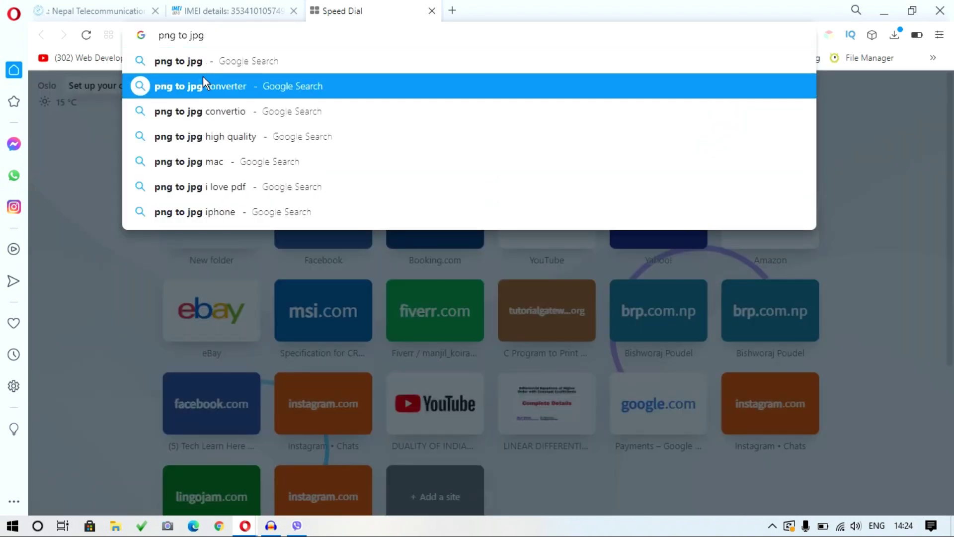
click(204, 82)
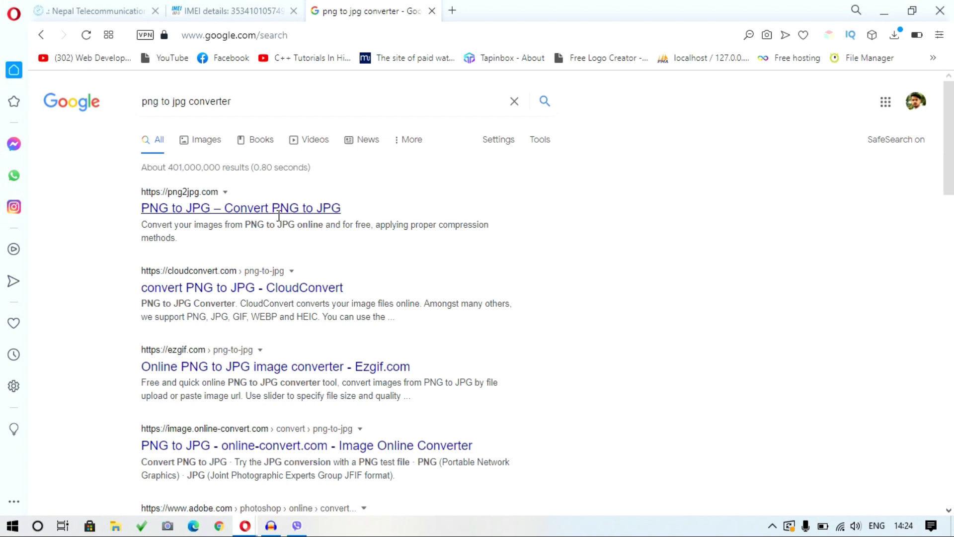
Search for "image compressor" instead and open the compressjpeg.com result.
drag(232, 102, 105, 106)
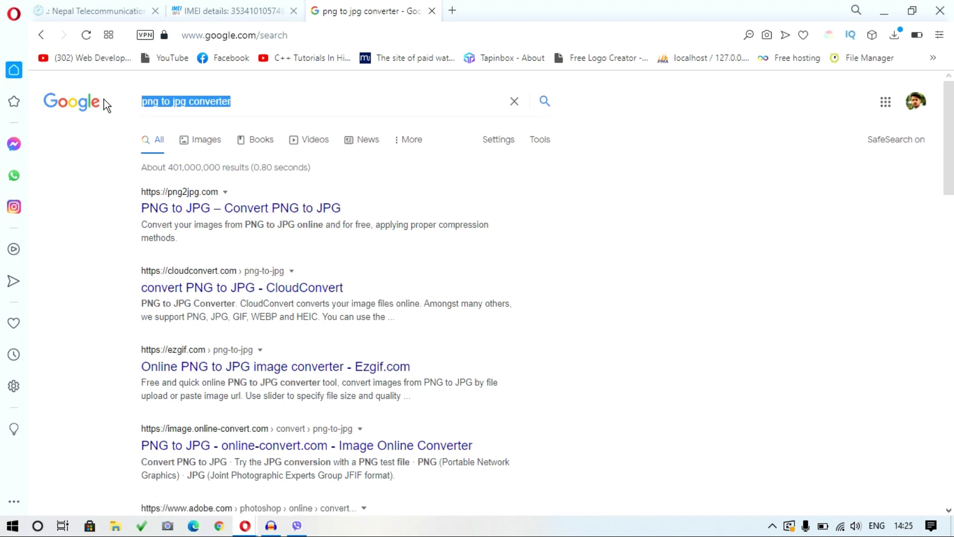
text(image)
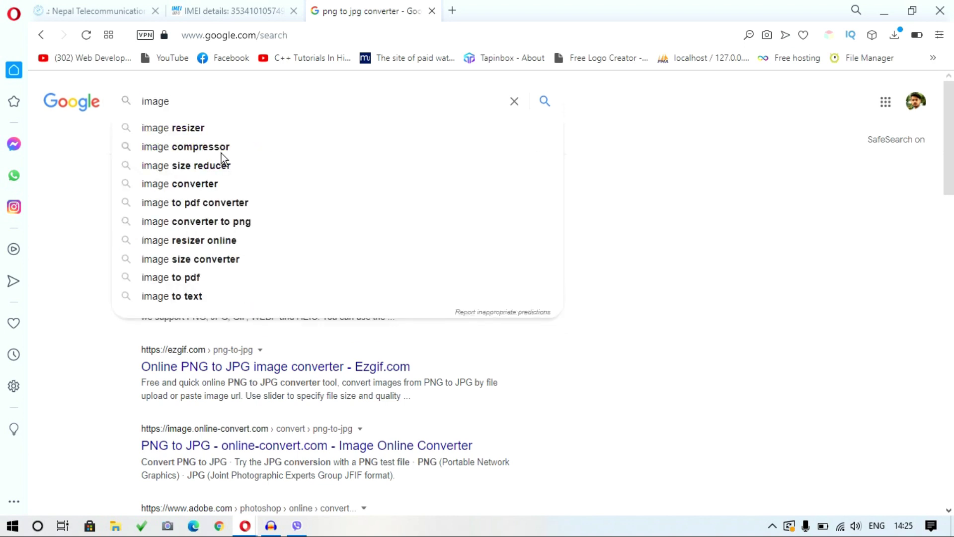
click(228, 148)
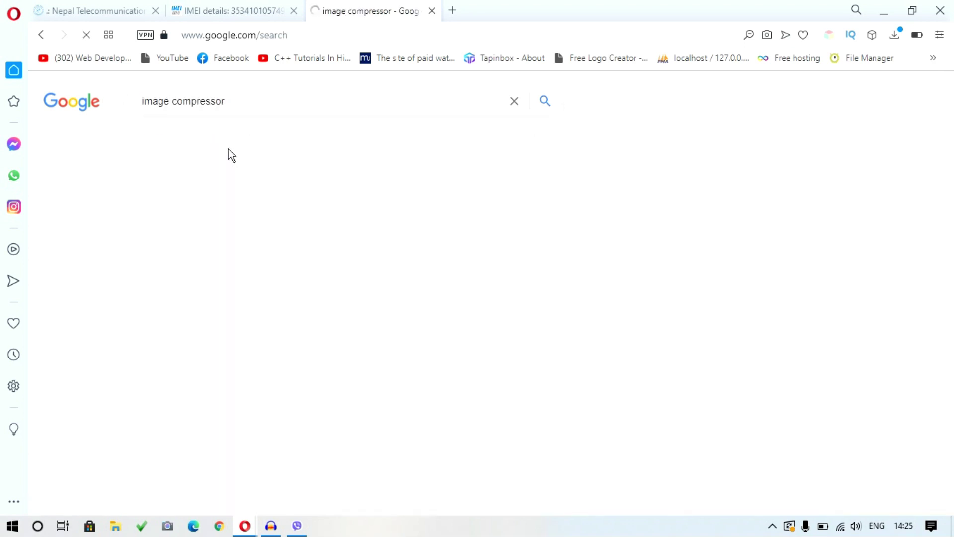
click(276, 213)
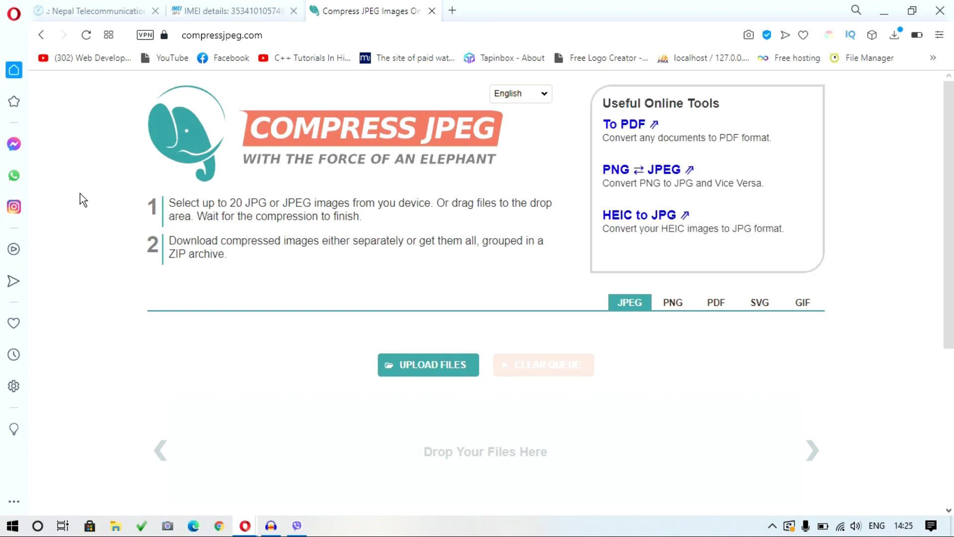
Return to the Nepal Telecommunications Authority registration form and review it from the Email field back up to the Applicant Type.
key(alt)
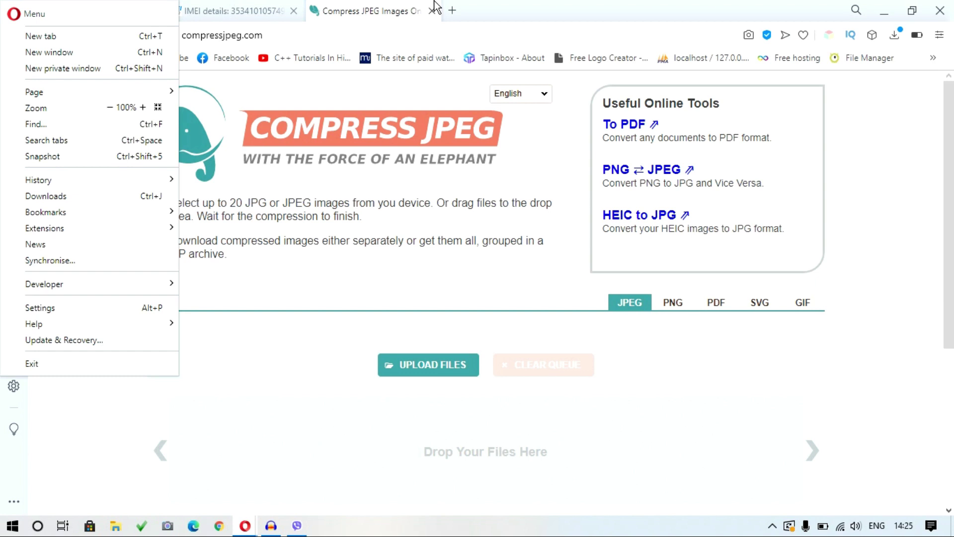
key(Escape)
click(100, 10)
scroll(590, 272, down, 3)
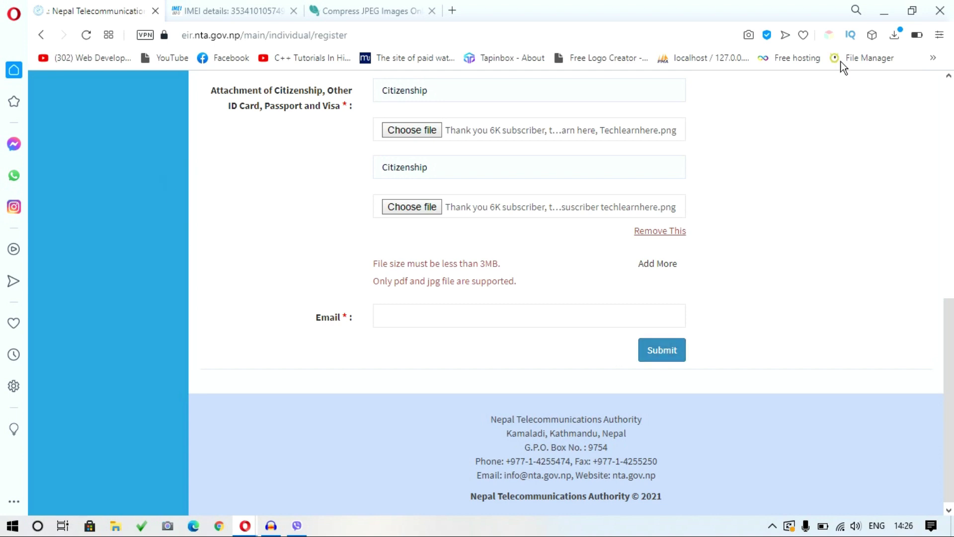
click(949, 130)
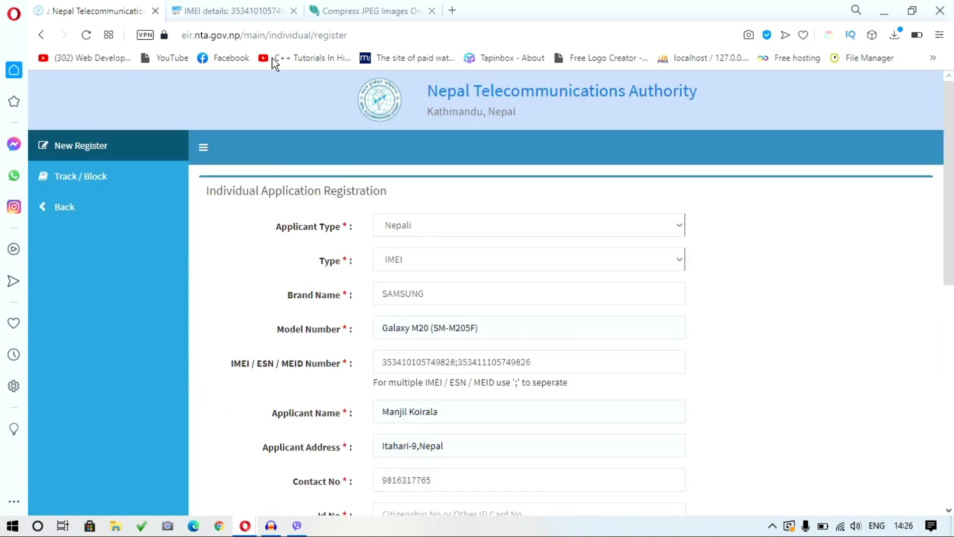
Open the Know Your Device page at eir.nta.gov.np/main/know-your-device in place of the registration form.
drag(350, 34, 275, 36)
text(kno)
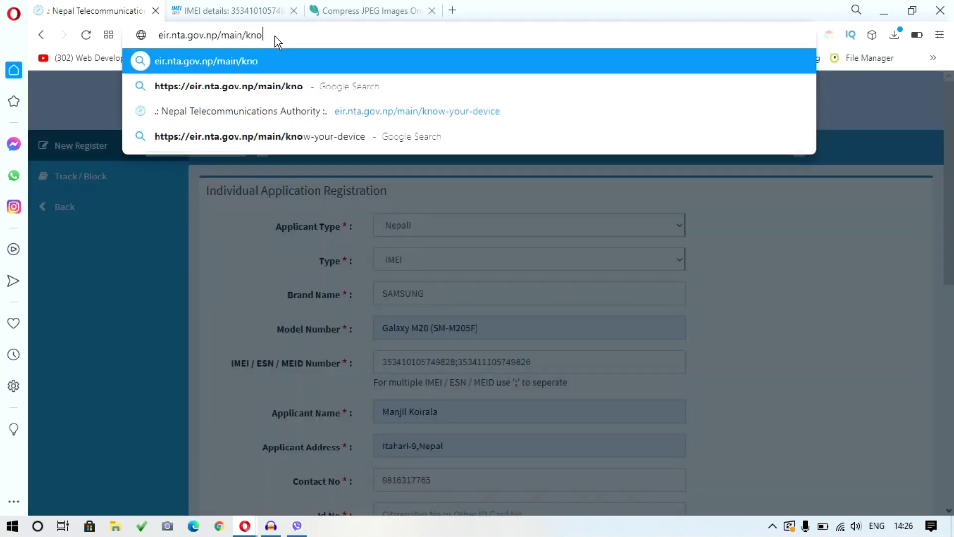
click(348, 111)
text(IMEI.info: SAMSUNG)
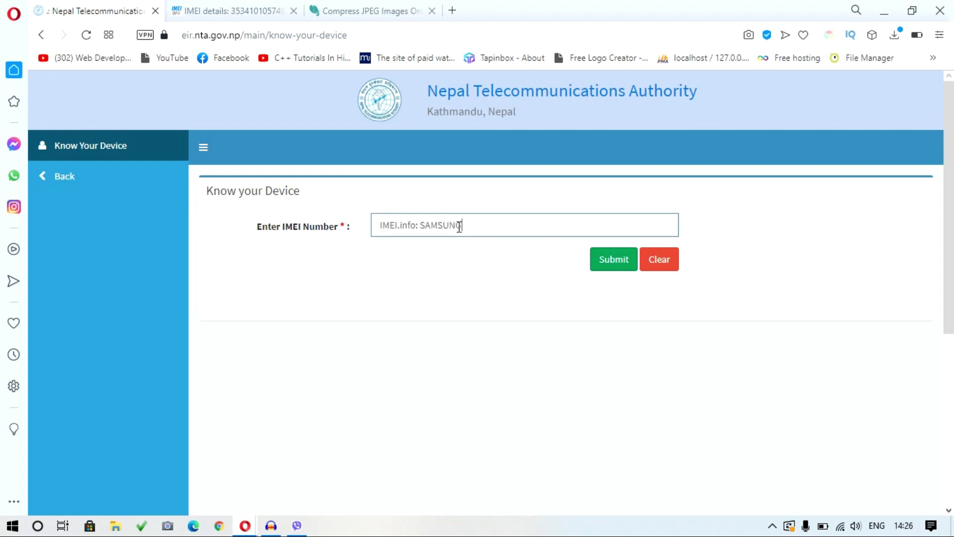
drag(467, 225, 384, 231)
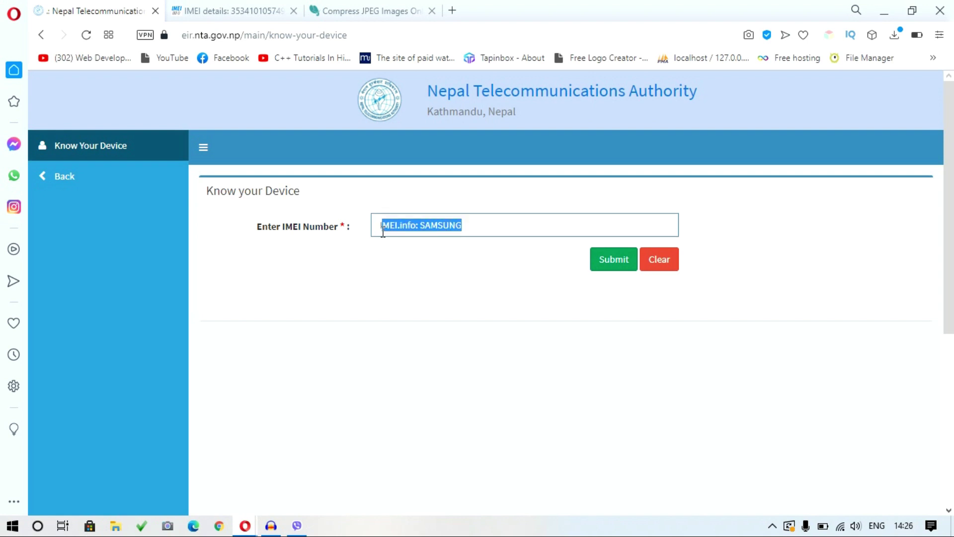
key(BackSpace)
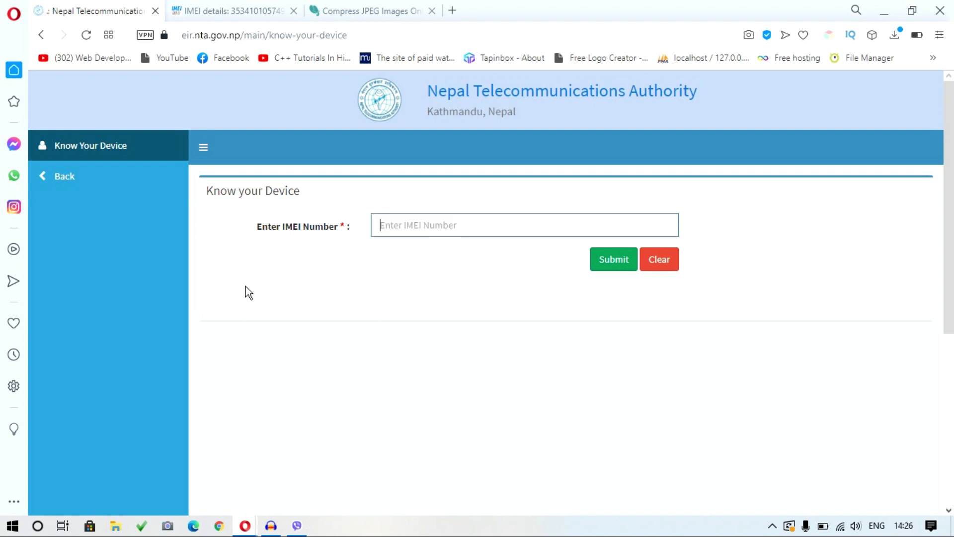